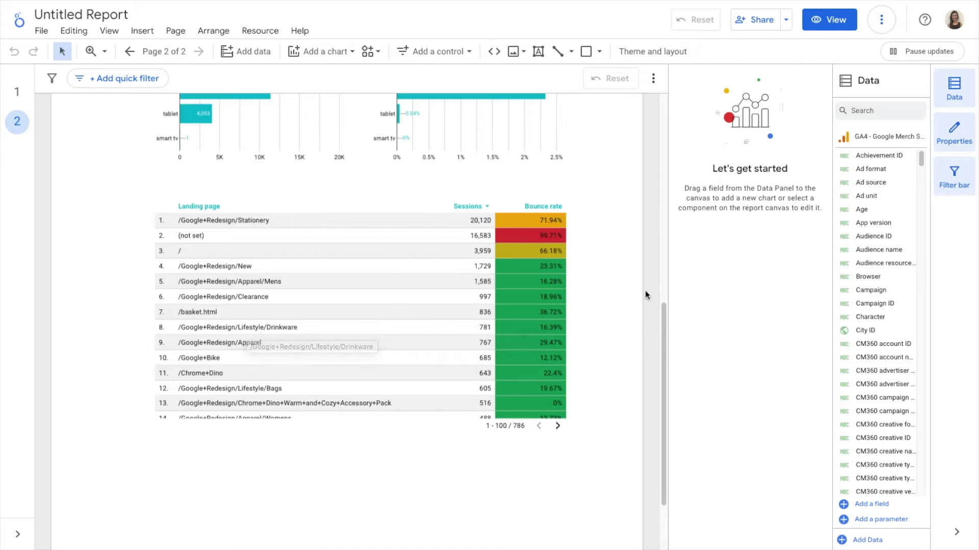
From Manage added data sources, edit GA4 - Google Merch Shop and start a new group field
{"action": "left_click", "coordinate": [259, 32]}
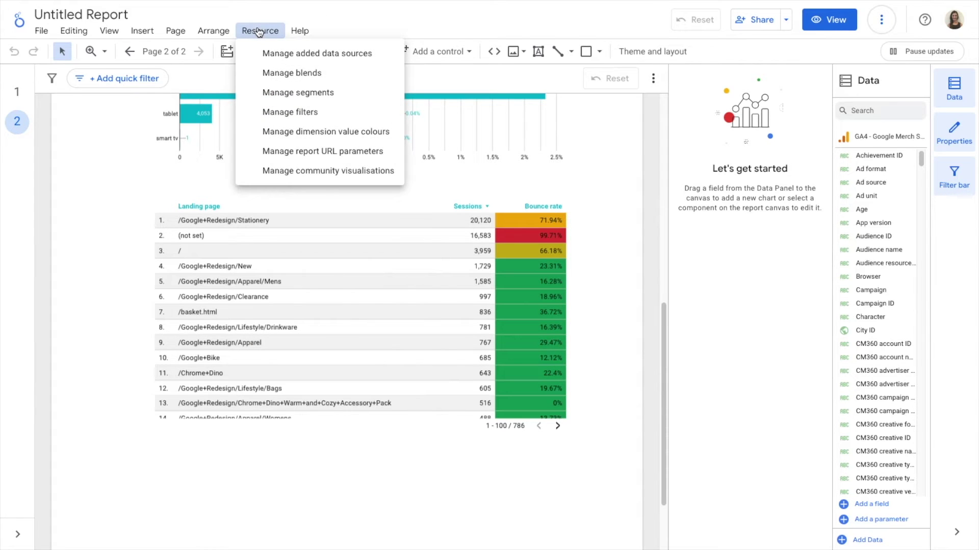
{"action": "left_click", "coordinate": [308, 50]}
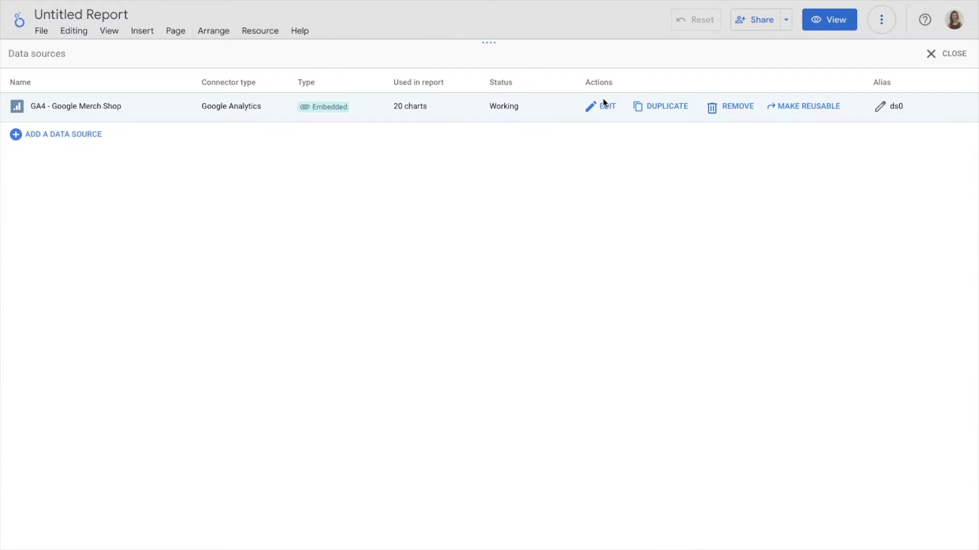
{"action": "left_click", "coordinate": [605, 110]}
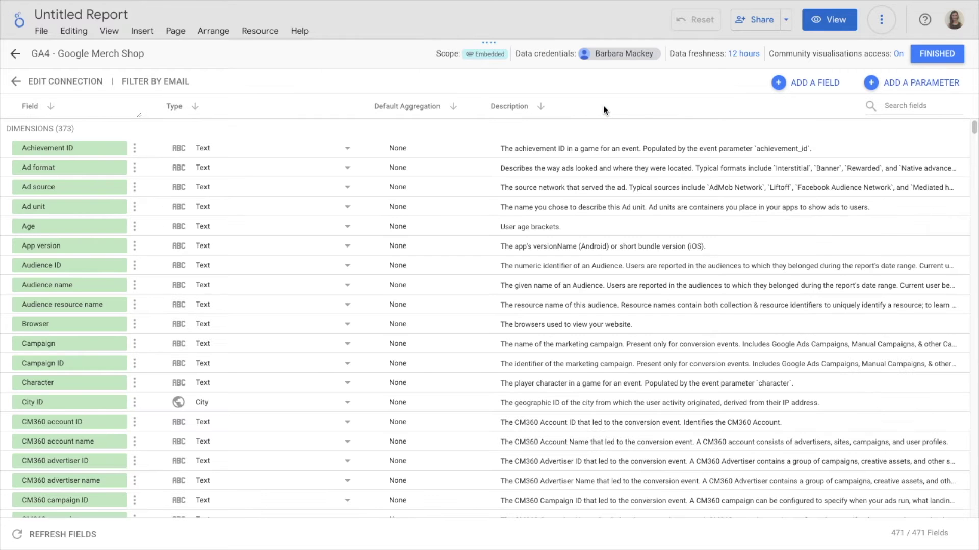
{"action": "left_click", "coordinate": [828, 85]}
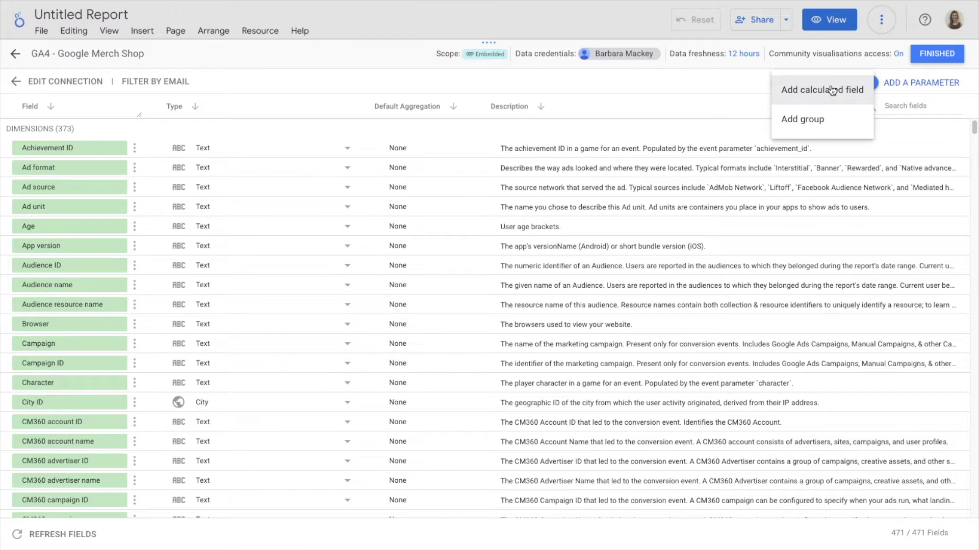
{"action": "left_click", "coordinate": [826, 119]}
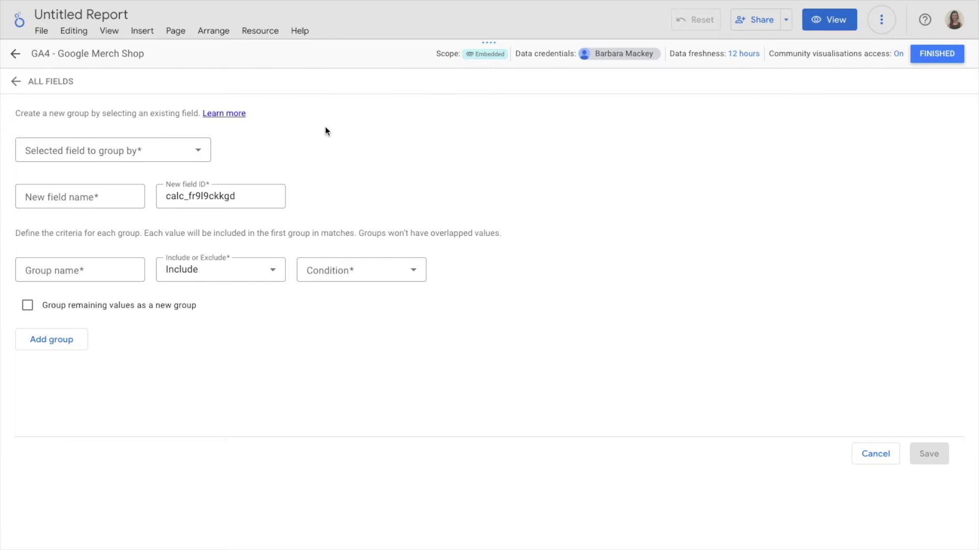
Choose Landing page as the field to group by in the new group field
{"action": "left_click", "coordinate": [182, 153]}
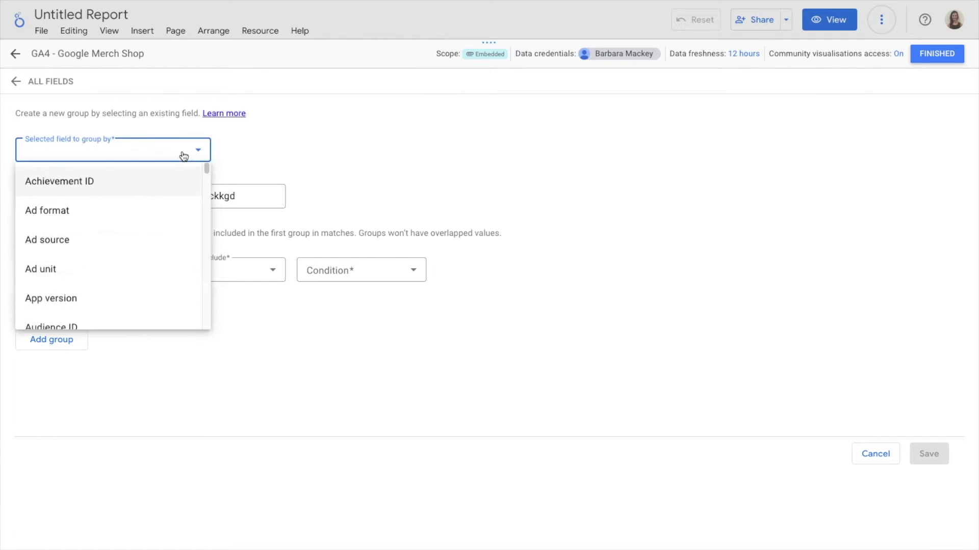
{"action": "left_click", "coordinate": [153, 155]}
{"action": "scroll", "coordinate": [130, 269], "scroll_direction": "down", "scroll_amount": 10}
{"action": "scroll", "coordinate": [132, 270], "scroll_direction": "down", "scroll_amount": 20}
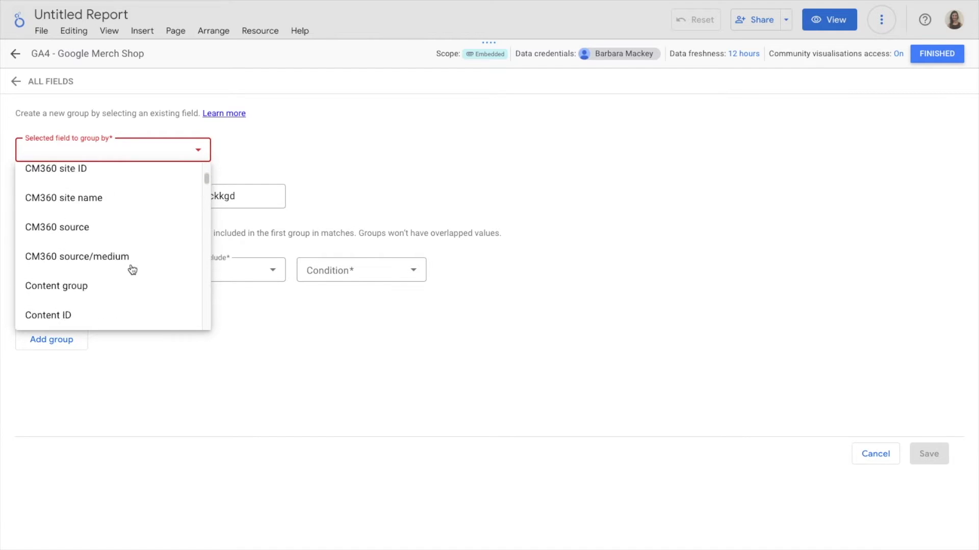
{"action": "scroll", "coordinate": [132, 270], "scroll_direction": "down", "scroll_amount": 20}
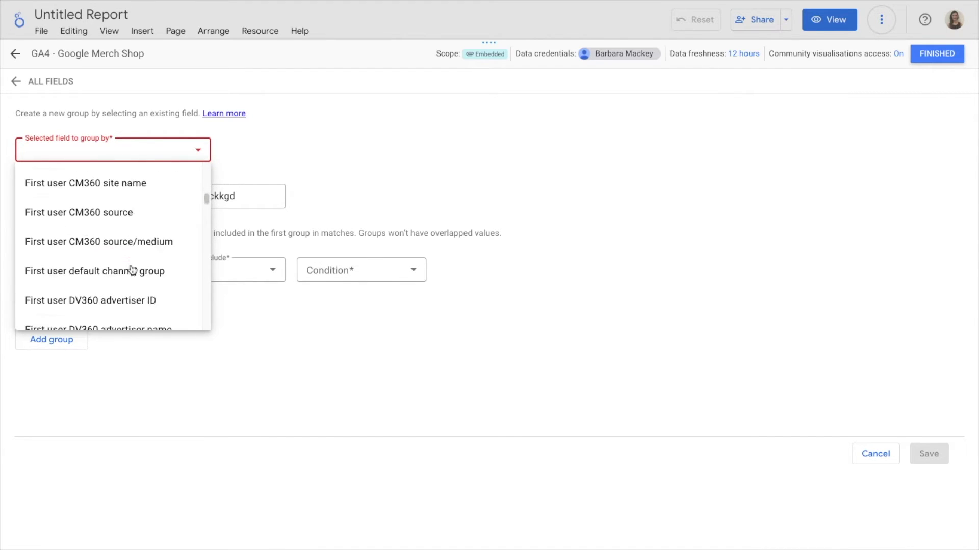
{"action": "scroll", "coordinate": [133, 270], "scroll_direction": "down", "scroll_amount": 20}
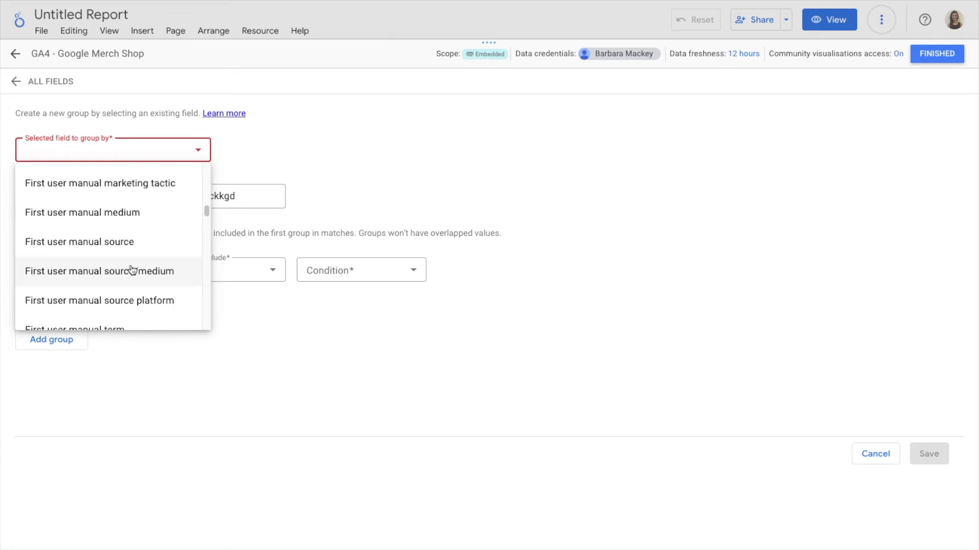
{"action": "scroll", "coordinate": [132, 271], "scroll_direction": "down", "scroll_amount": 20}
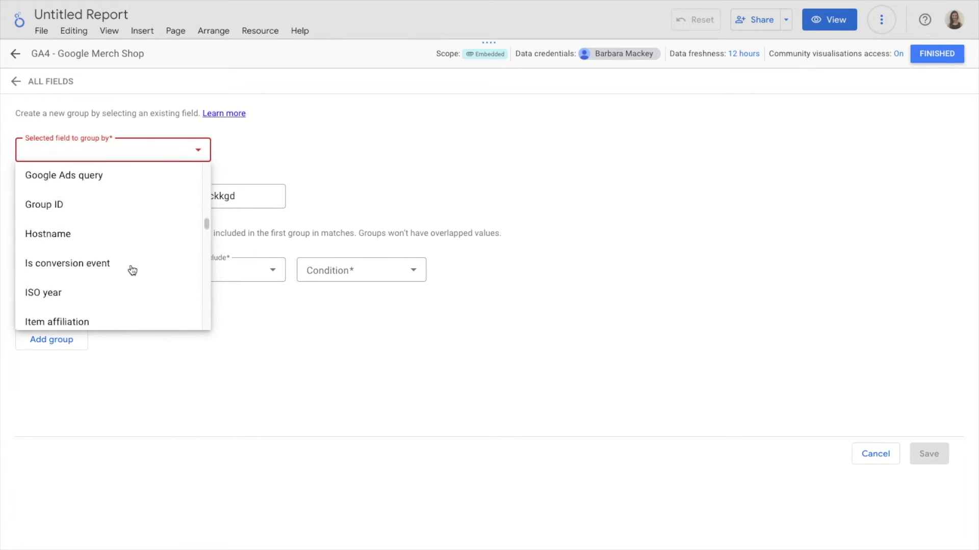
{"action": "scroll", "coordinate": [132, 271], "scroll_direction": "down", "scroll_amount": 3}
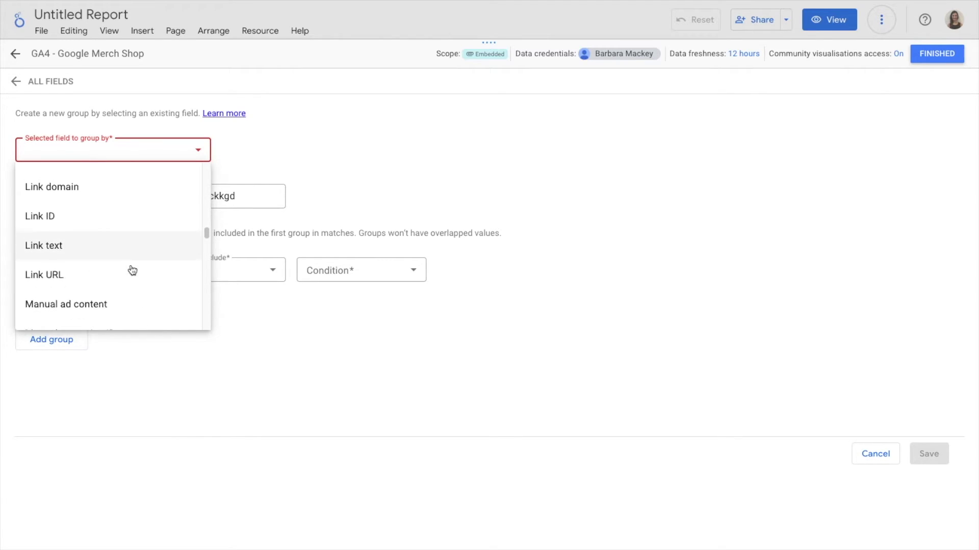
{"action": "scroll", "coordinate": [132, 271], "scroll_direction": "up", "scroll_amount": 5}
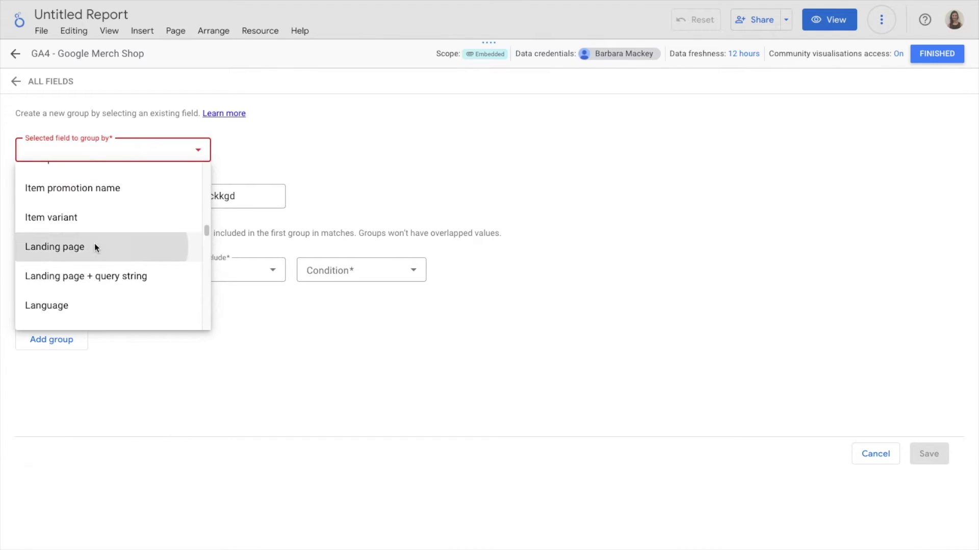
{"action": "left_click", "coordinate": [97, 246]}
{"action": "left_click", "coordinate": [98, 194]}
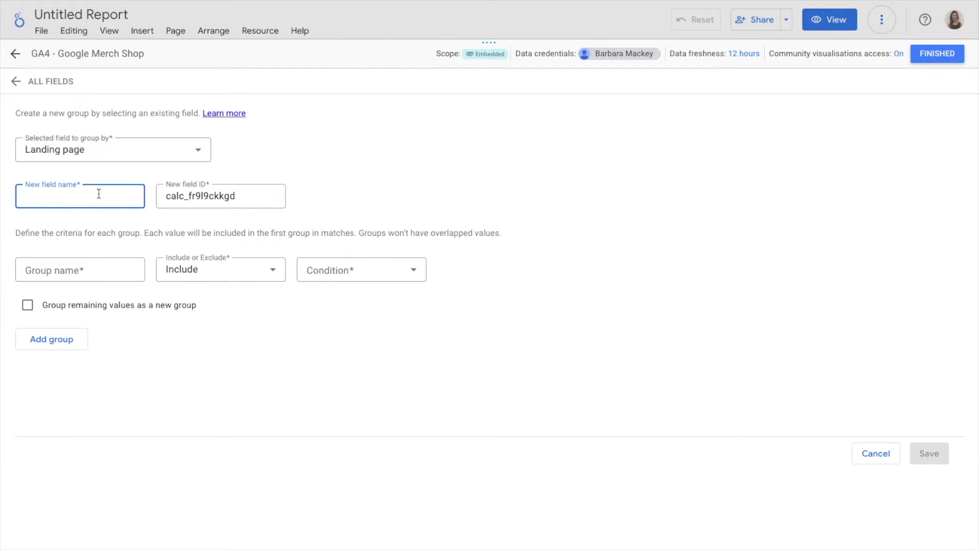
Name the field 'Landing section' and add a Stationery group where pages contain '/Stationery'
{"action": "type", "text": "Landing section"}
{"action": "left_click", "coordinate": [73, 270]}
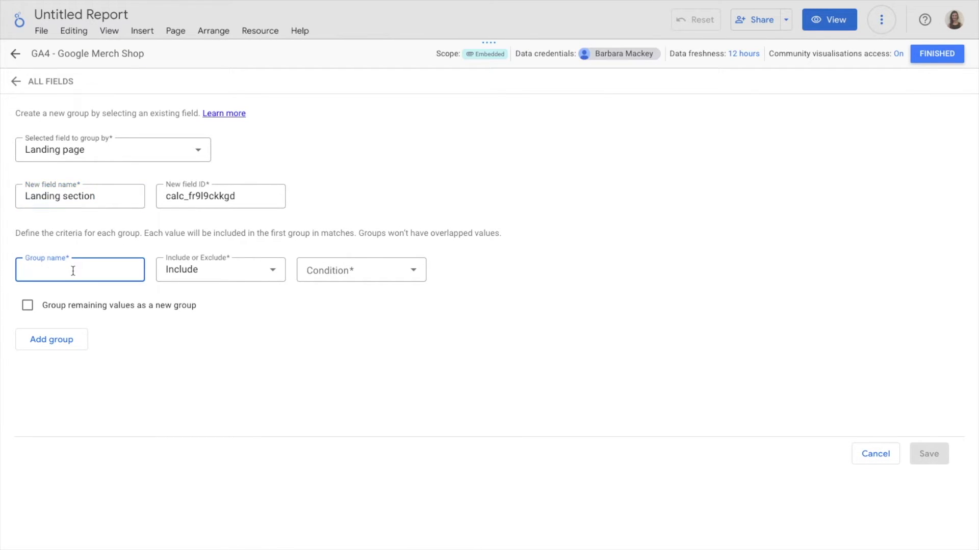
{"action": "type", "text": "Stationery"}
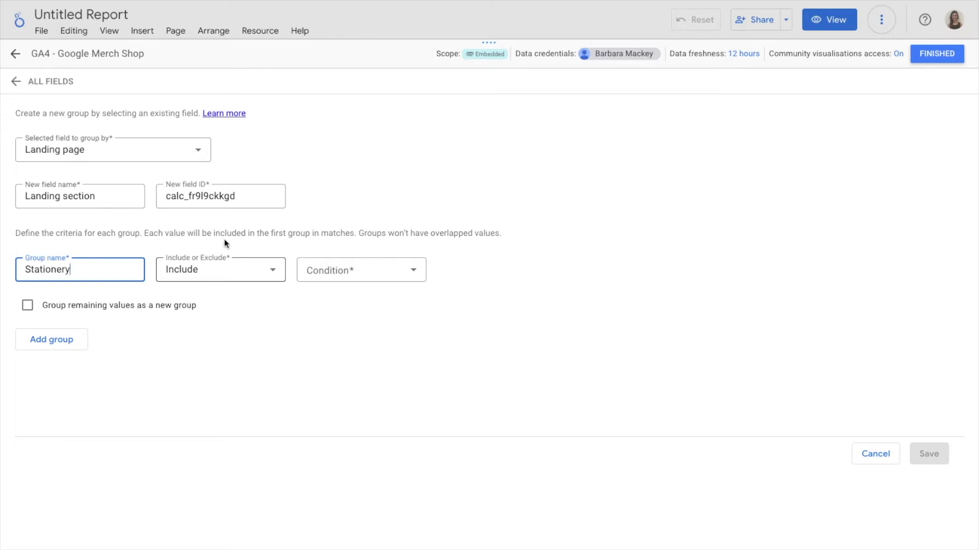
{"action": "left_click", "coordinate": [382, 272]}
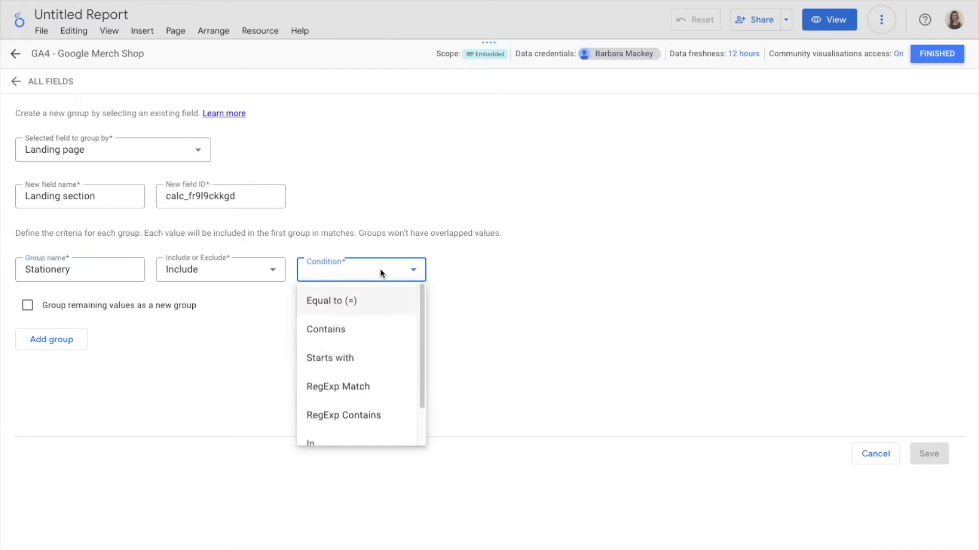
{"action": "left_click", "coordinate": [369, 330]}
{"action": "left_click", "coordinate": [491, 265]}
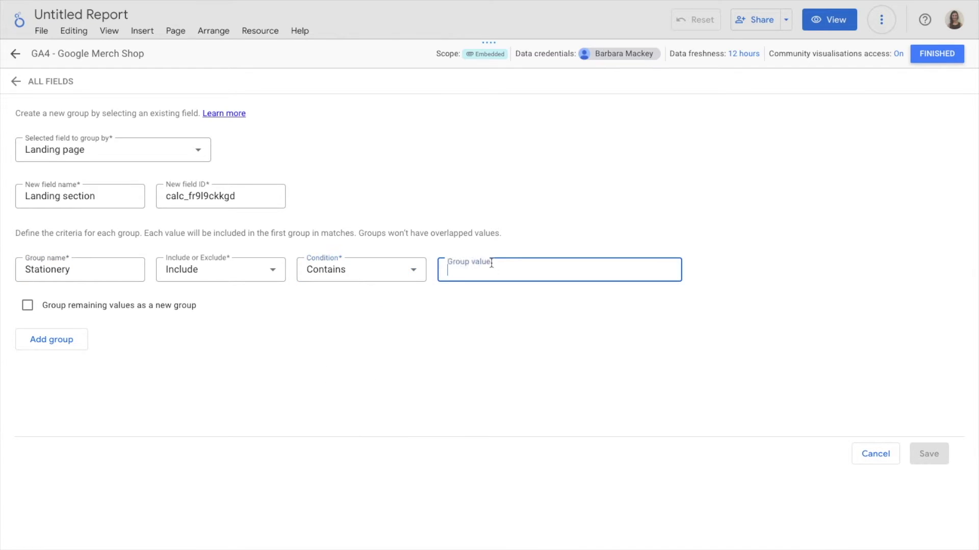
{"action": "type", "text": "/State"}
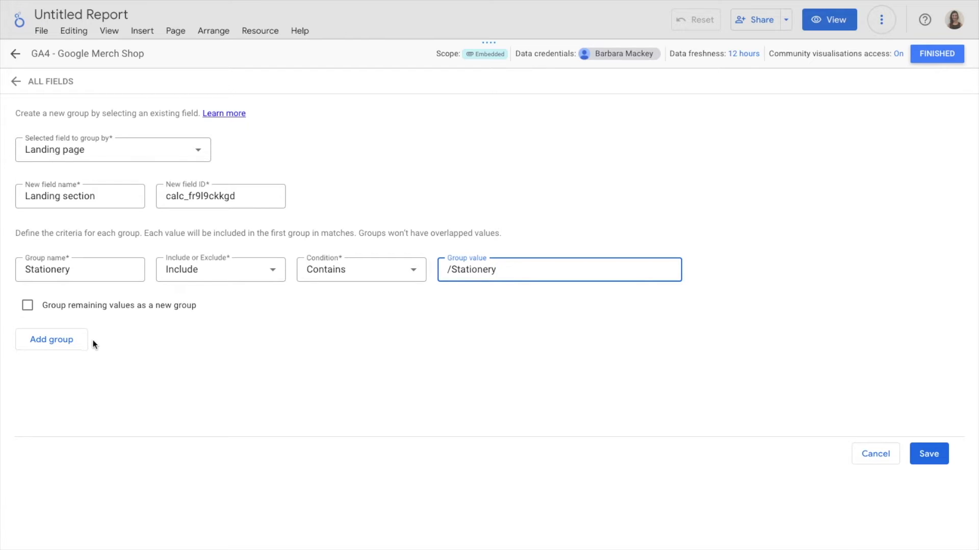
Add an Apparel group matching landing pages that contain '/Apparel'
{"action": "left_click", "coordinate": [51, 340]}
{"action": "left_click", "coordinate": [58, 319]}
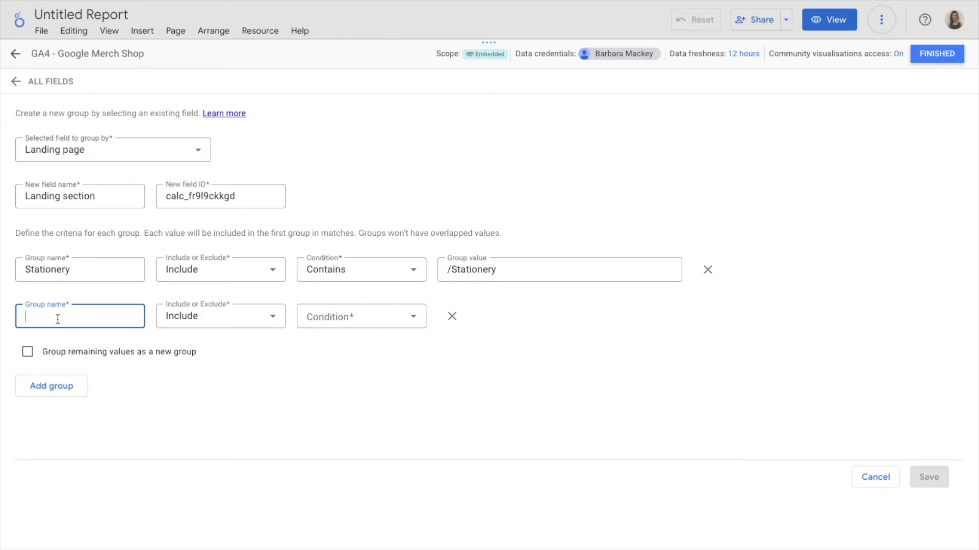
{"action": "type", "text": "Apparel"}
{"action": "left_click", "coordinate": [400, 321]}
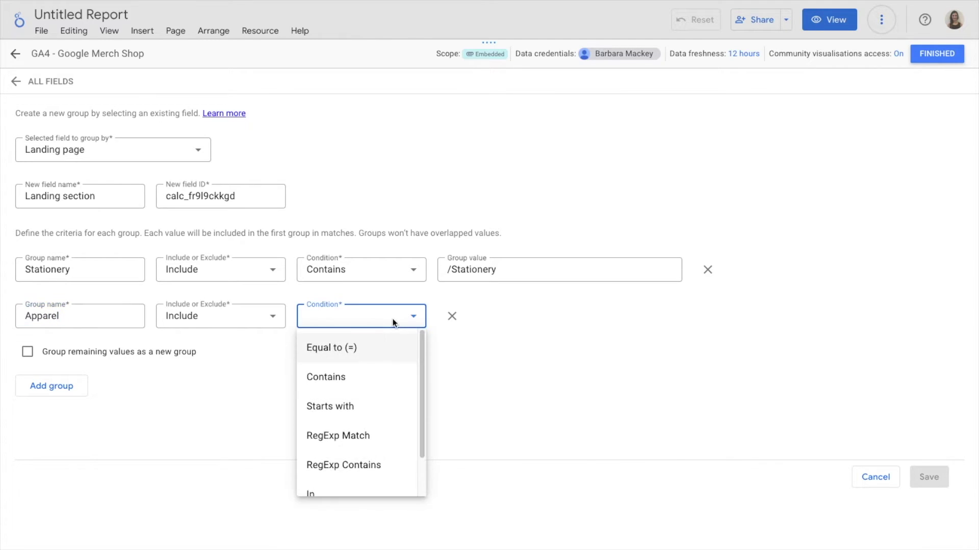
{"action": "left_click", "coordinate": [348, 377]}
{"action": "left_click", "coordinate": [487, 317]}
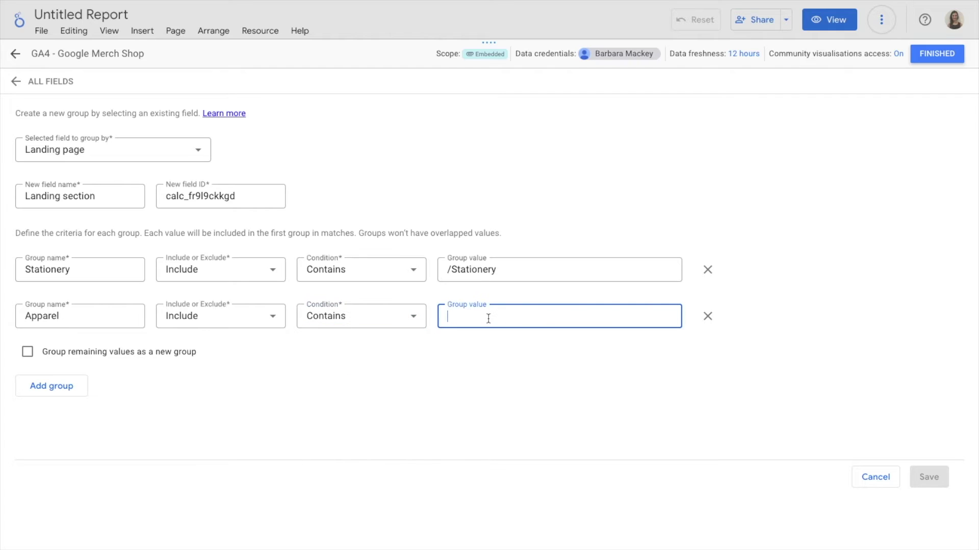
{"action": "type", "text": "/Apparel"}
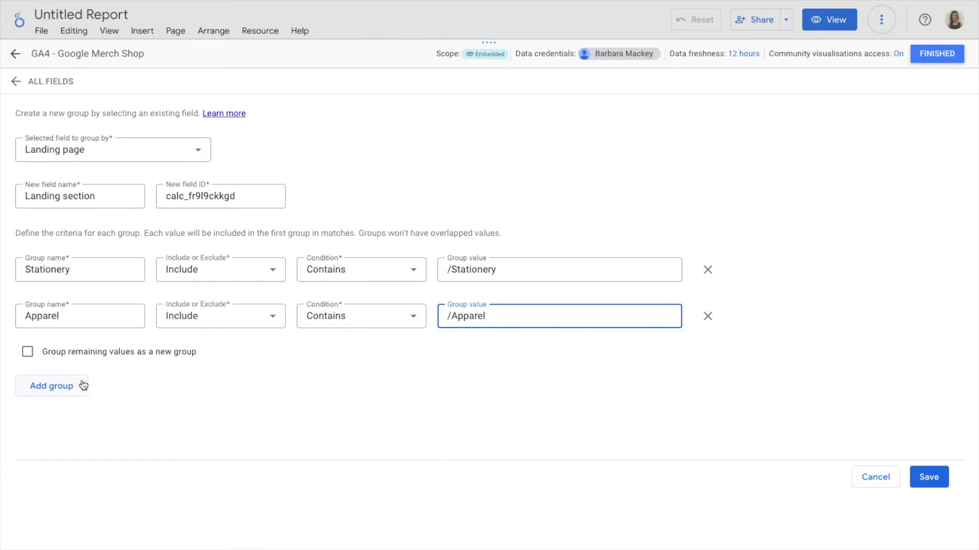
Add a Lifestyle group containing '/Lifestyle' and enable grouping of remaining values
{"action": "left_click", "coordinate": [65, 386]}
{"action": "left_click", "coordinate": [70, 360]}
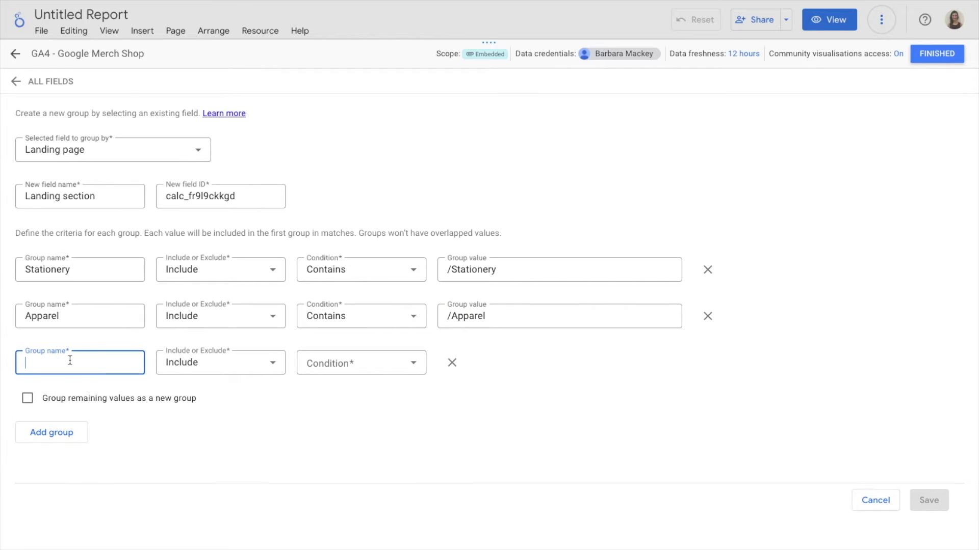
{"action": "type", "text": "Lifestyle"}
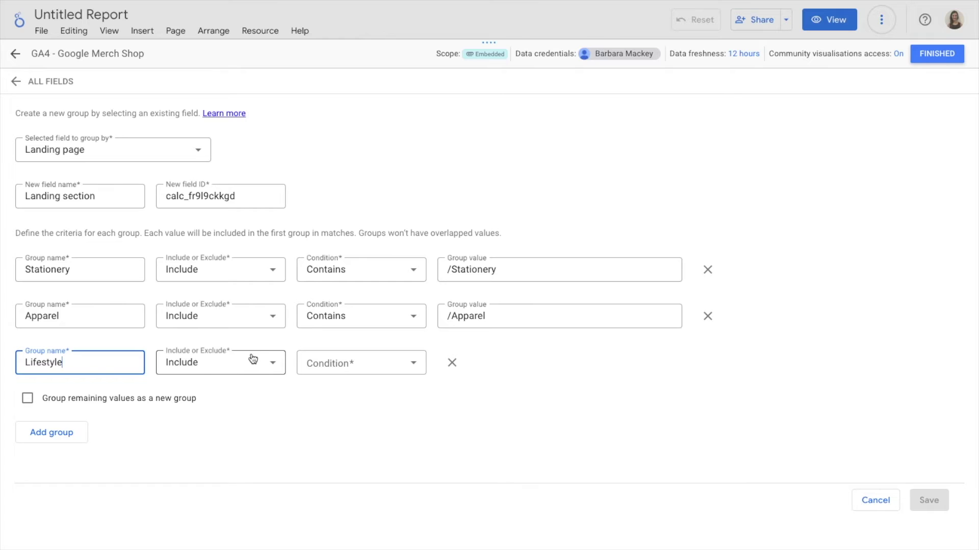
{"action": "left_click", "coordinate": [366, 363]}
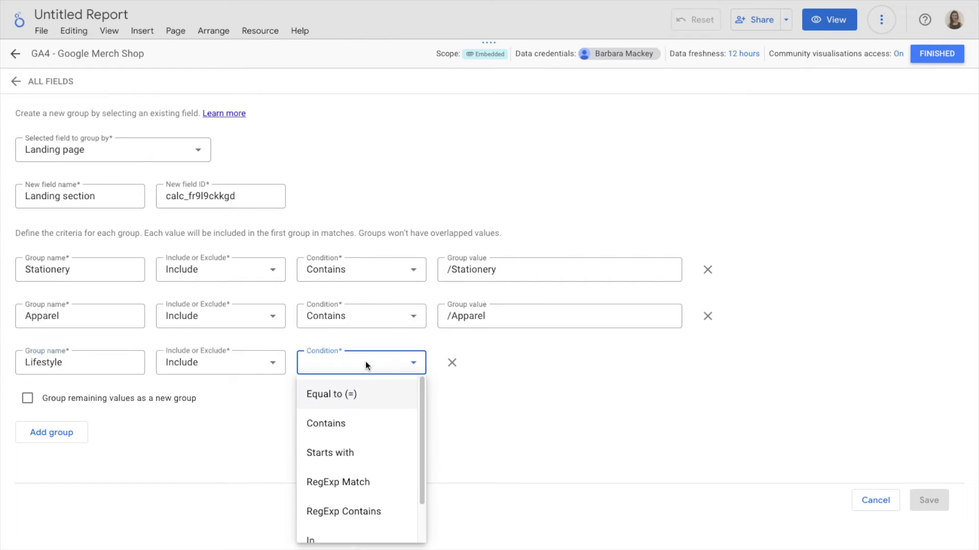
{"action": "left_click", "coordinate": [338, 423]}
{"action": "left_click", "coordinate": [501, 359]}
{"action": "type", "text": "/"}
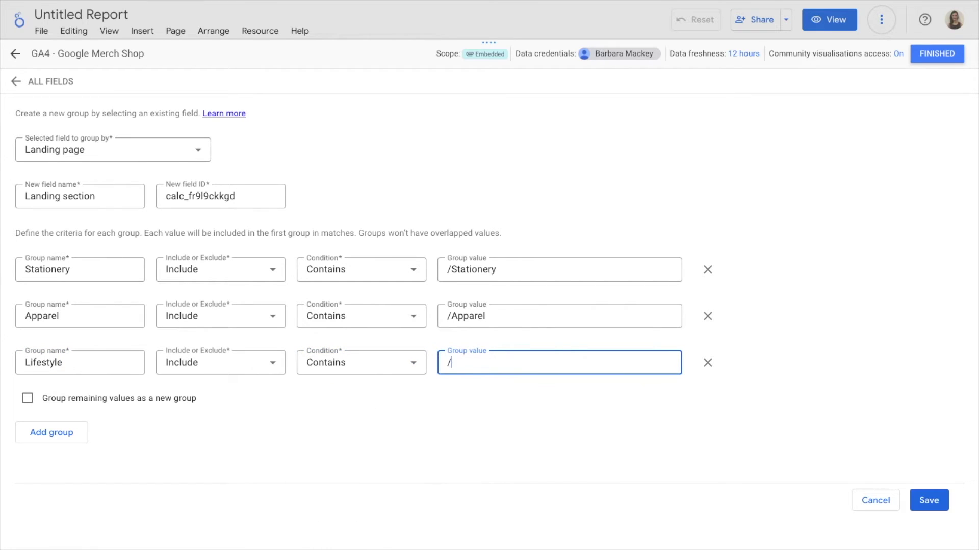
{"action": "type", "text": "Lifestyle"}
{"action": "left_click", "coordinate": [28, 398]}
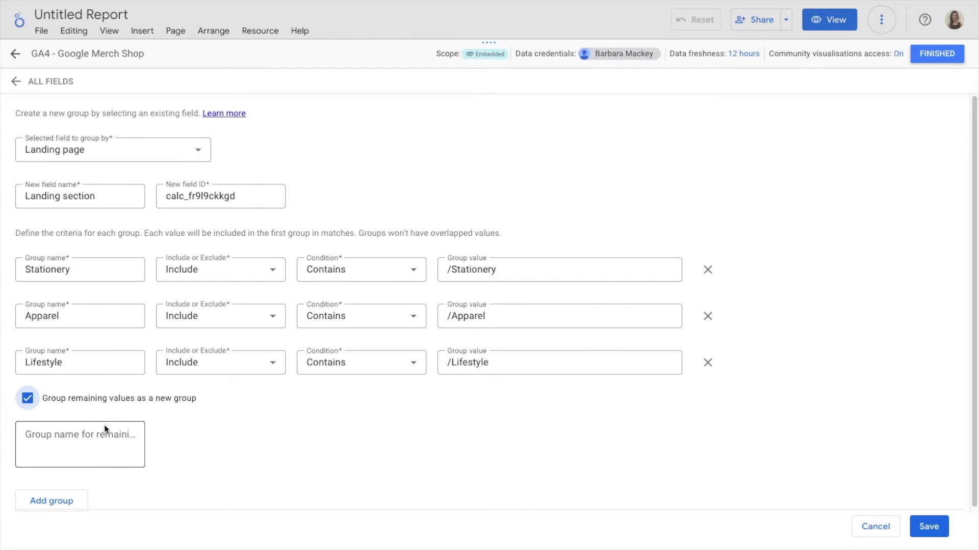
Name the remaining-values group 'Other' and save the Landing section field
{"action": "left_click", "coordinate": [87, 432]}
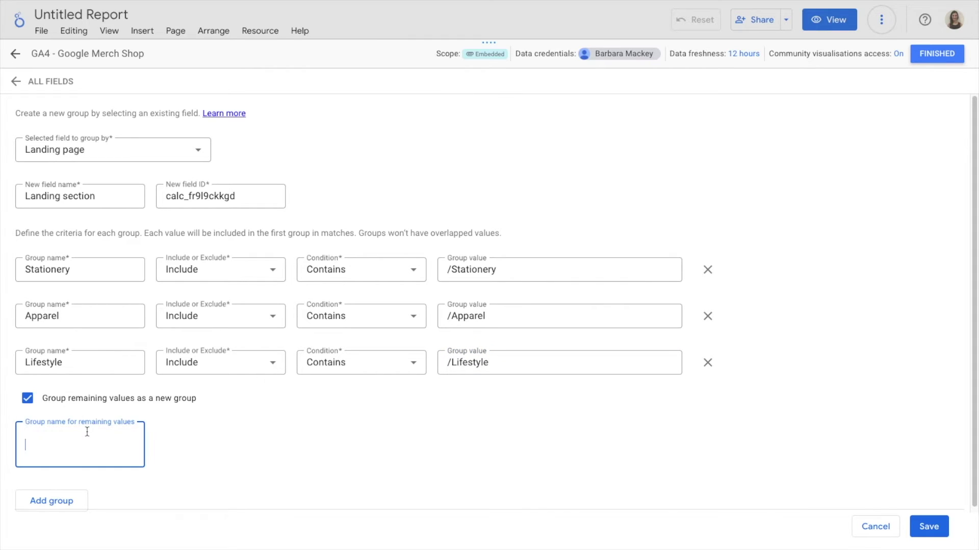
{"action": "type", "text": "Other"}
{"action": "left_click", "coordinate": [924, 527]}
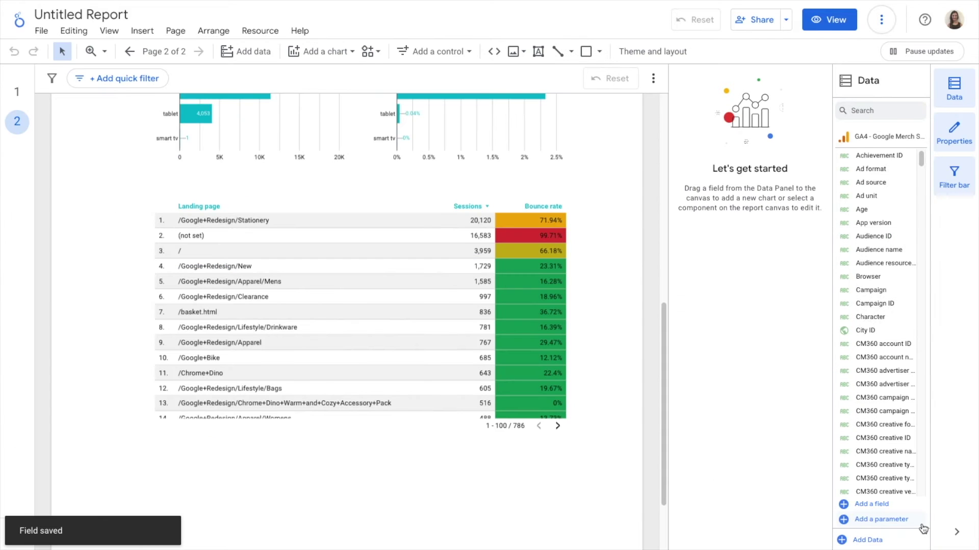
Remove the Bounce rate metric from the landing page table
{"action": "mouse_move", "coordinate": [253, 245]}
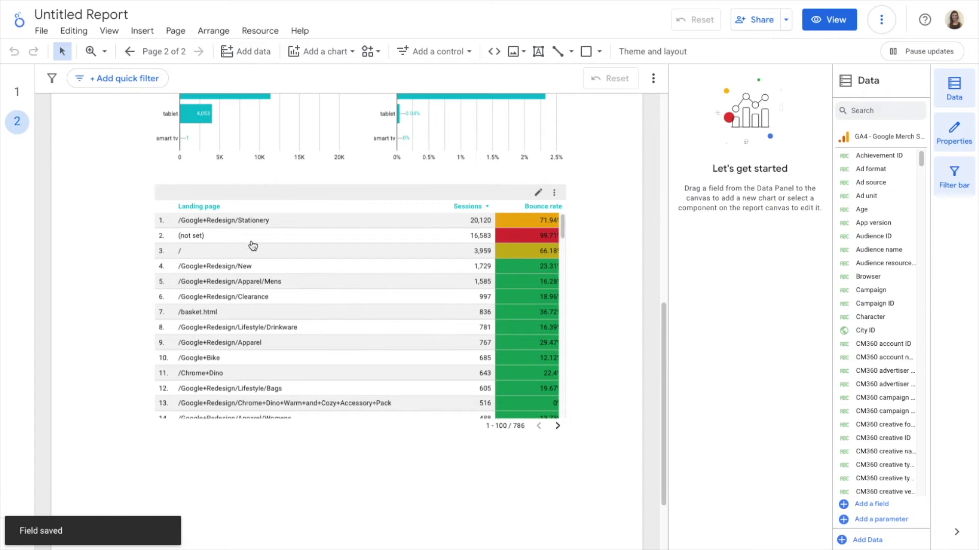
{"action": "left_click", "coordinate": [311, 204]}
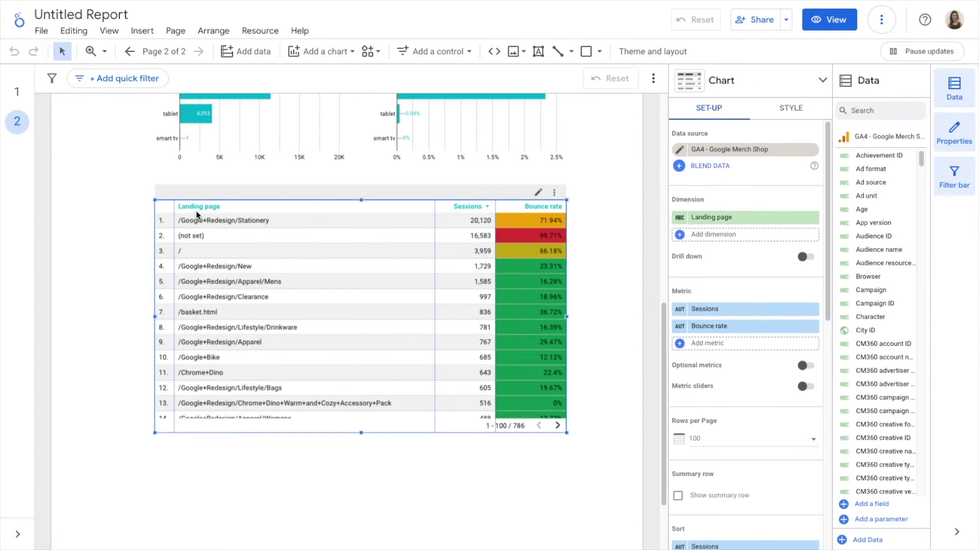
{"action": "left_click", "coordinate": [814, 326]}
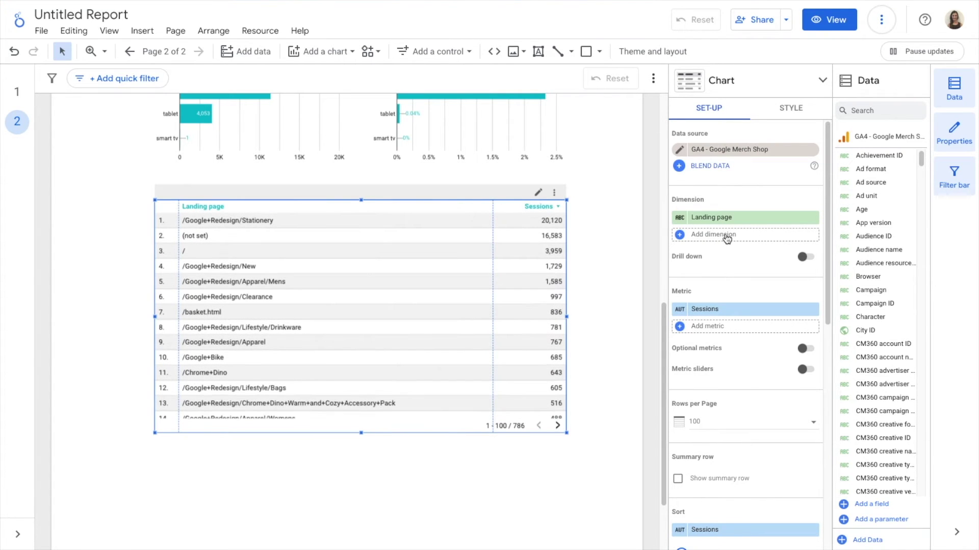
Add Landing section as a dimension, narrow Landing page, then remove the Landing page dimension
{"action": "left_click", "coordinate": [726, 236]}
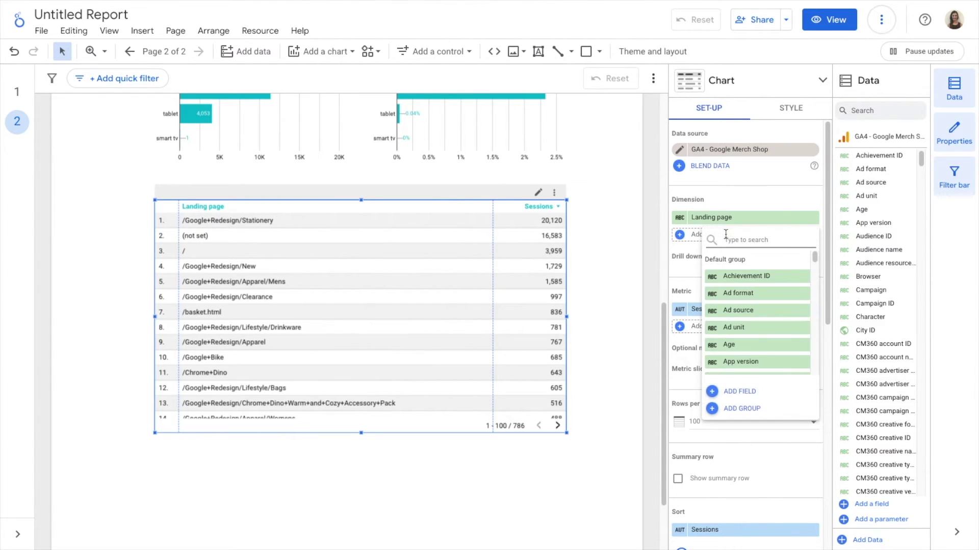
{"action": "type", "text": "landing"}
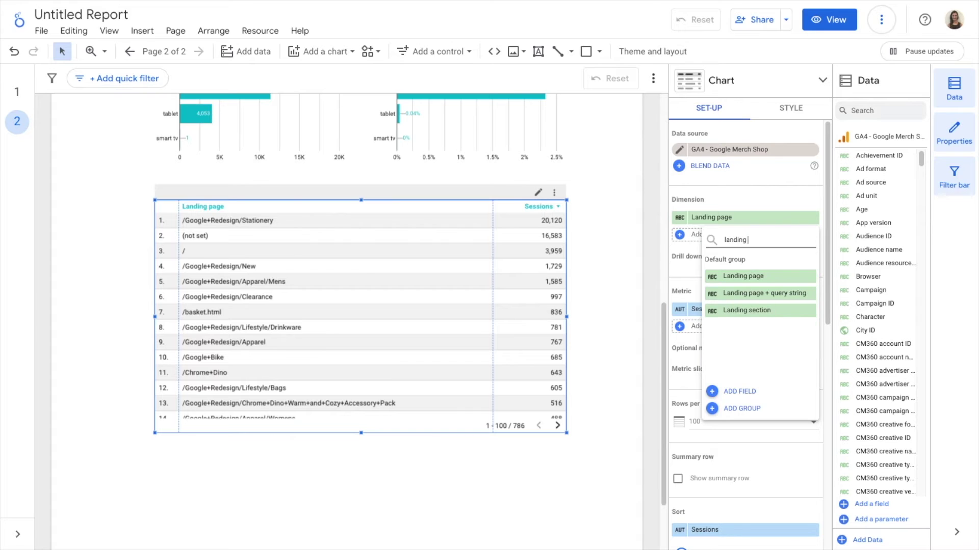
{"action": "type", "text": " sec"}
{"action": "left_click", "coordinate": [757, 276]}
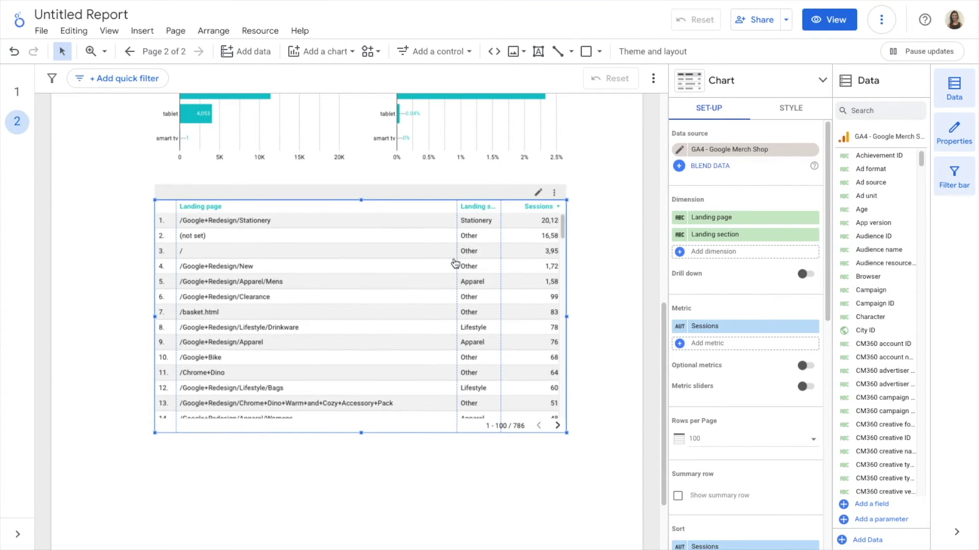
{"action": "left_click_drag", "start_coordinate": [457, 262], "coordinate": [415, 264]}
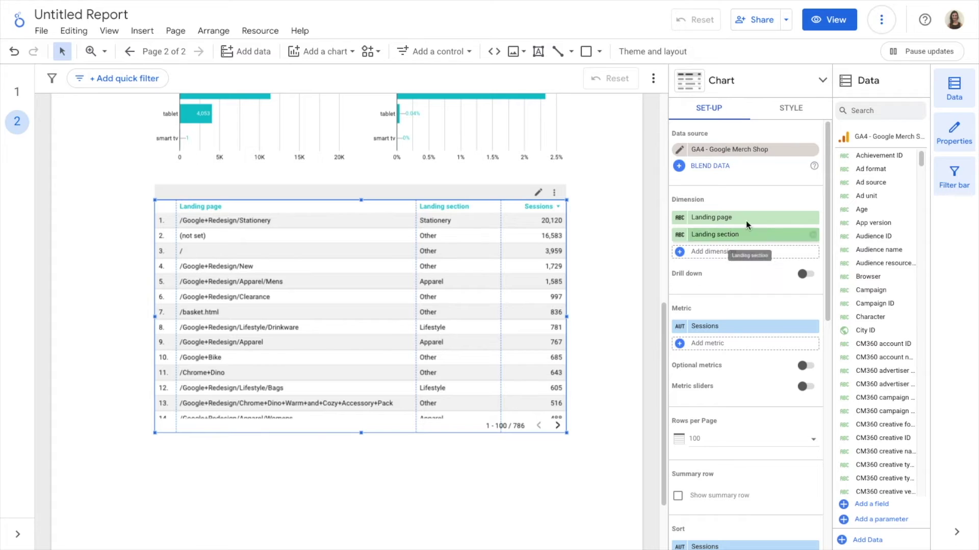
{"action": "left_click", "coordinate": [813, 218]}
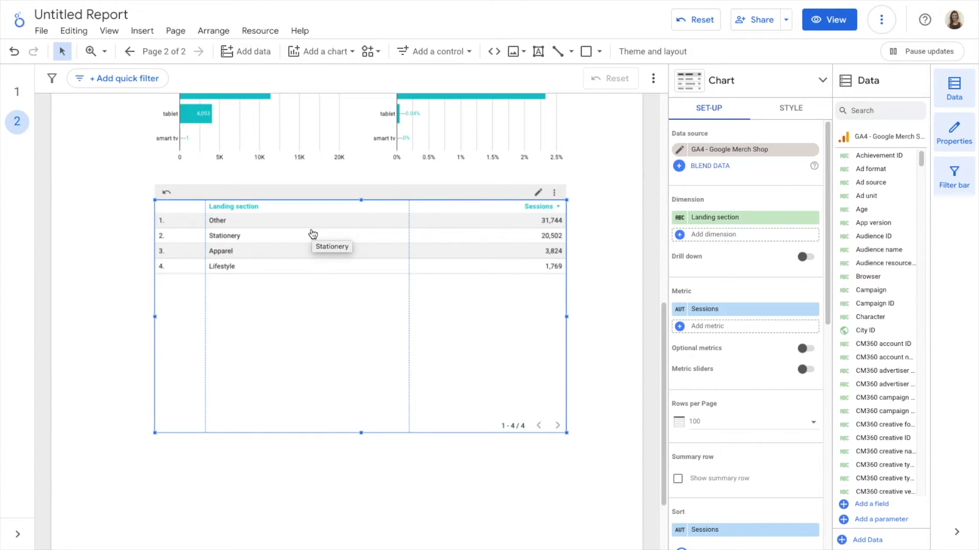
Change the Landing section table into a Bubble/Scatter chart
{"action": "left_click", "coordinate": [746, 88]}
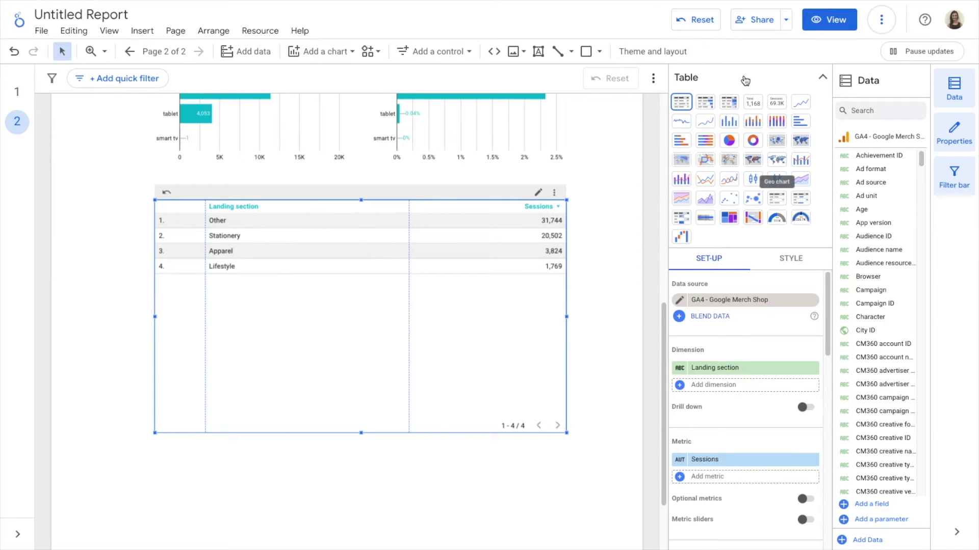
{"action": "left_click", "coordinate": [754, 202]}
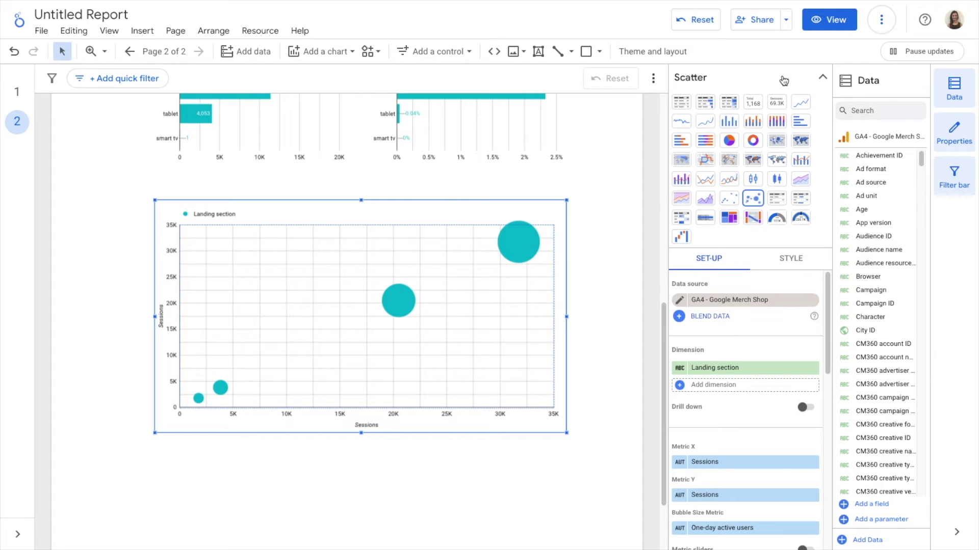
{"action": "left_click", "coordinate": [783, 82]}
Set Metric Y to Bounce rate and search 'sess' for the bubble size metric
{"action": "scroll", "coordinate": [755, 257], "scroll_direction": "down", "scroll_amount": 1}
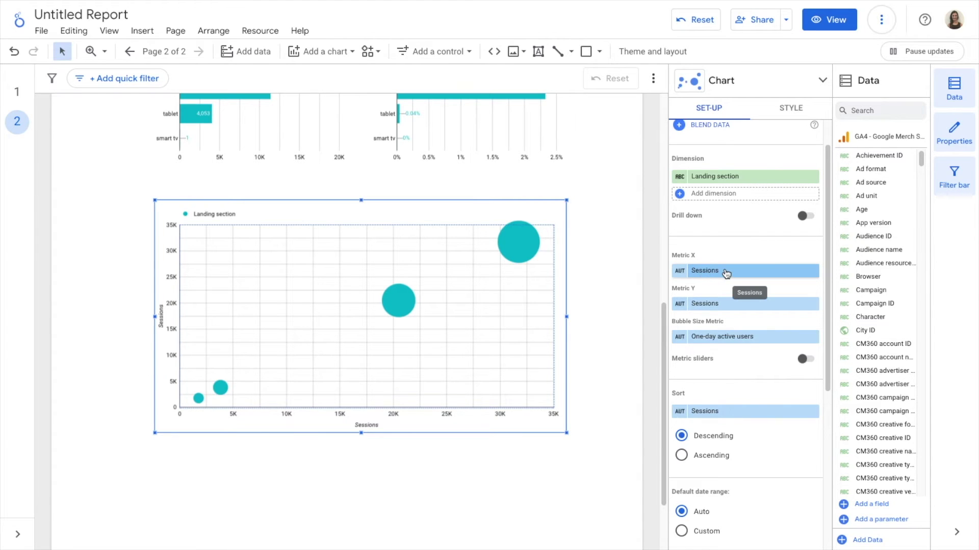
{"action": "left_click", "coordinate": [710, 304]}
{"action": "type", "text": "bou"}
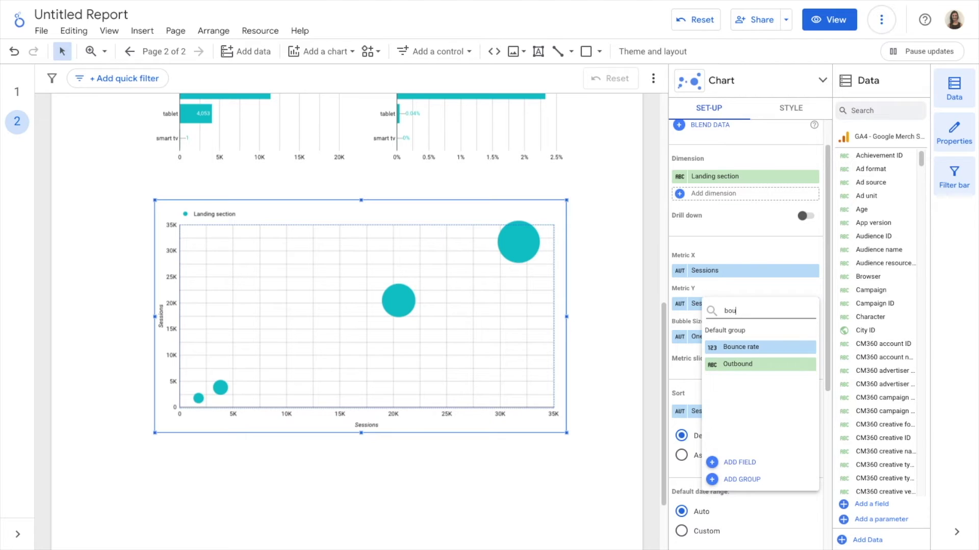
{"action": "type", "text": "nce"}
{"action": "left_click", "coordinate": [758, 345]}
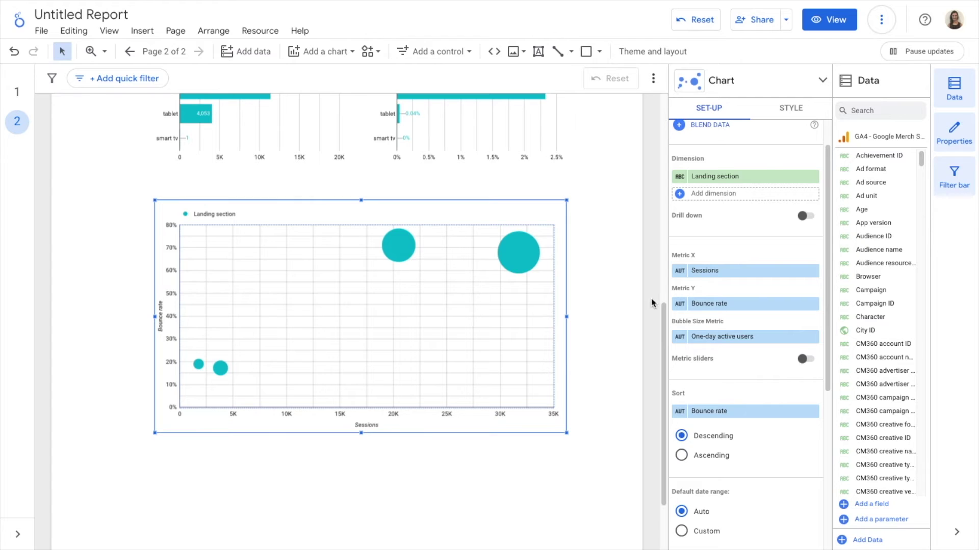
{"action": "left_click", "coordinate": [738, 337]}
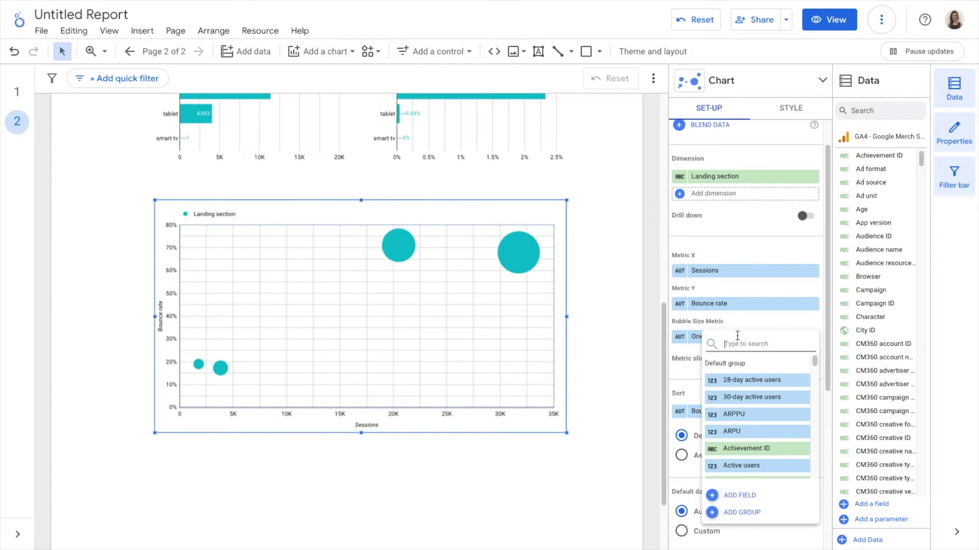
{"action": "type", "text": "sessions"}
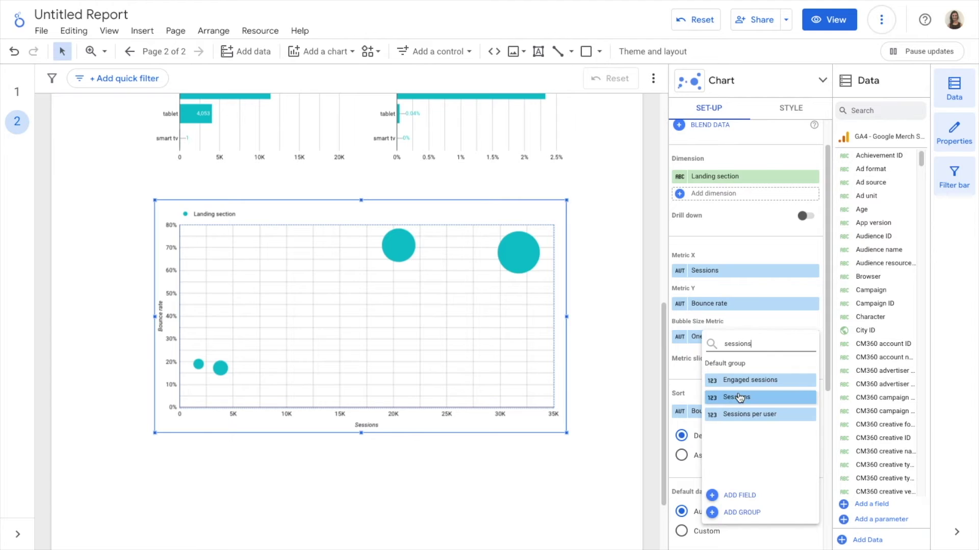
Size bubbles by Sessions, show data labels, and colour bubbles by Landing section
{"action": "left_click", "coordinate": [738, 397]}
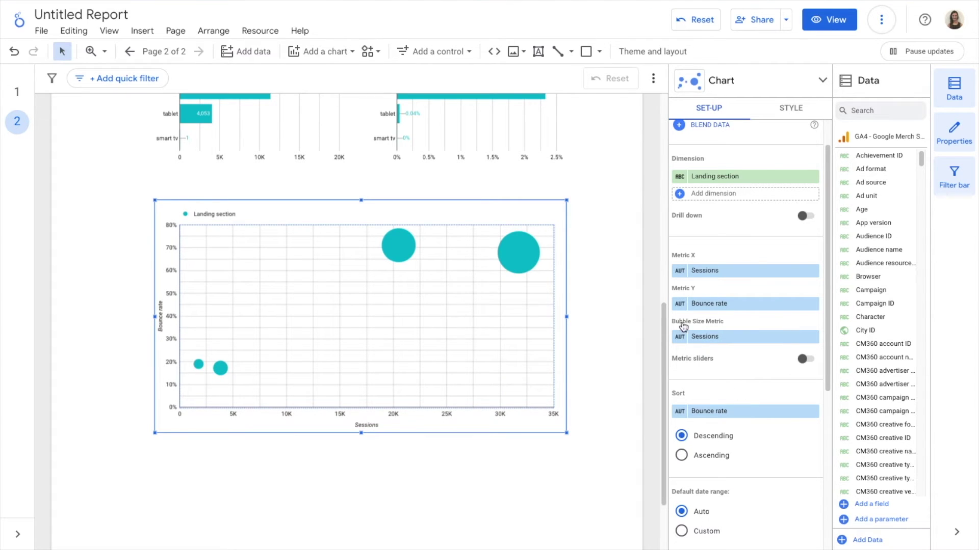
{"action": "left_click", "coordinate": [800, 110]}
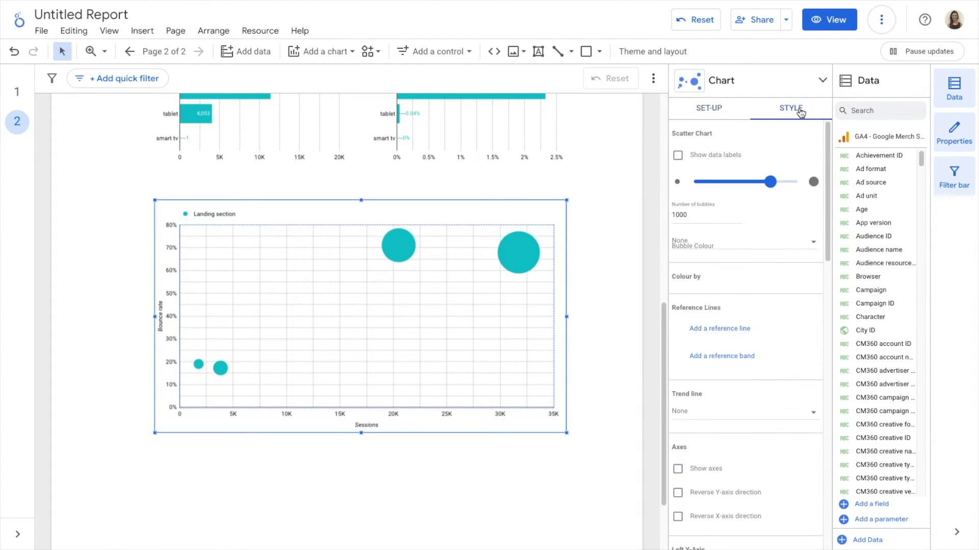
{"action": "left_click", "coordinate": [678, 155]}
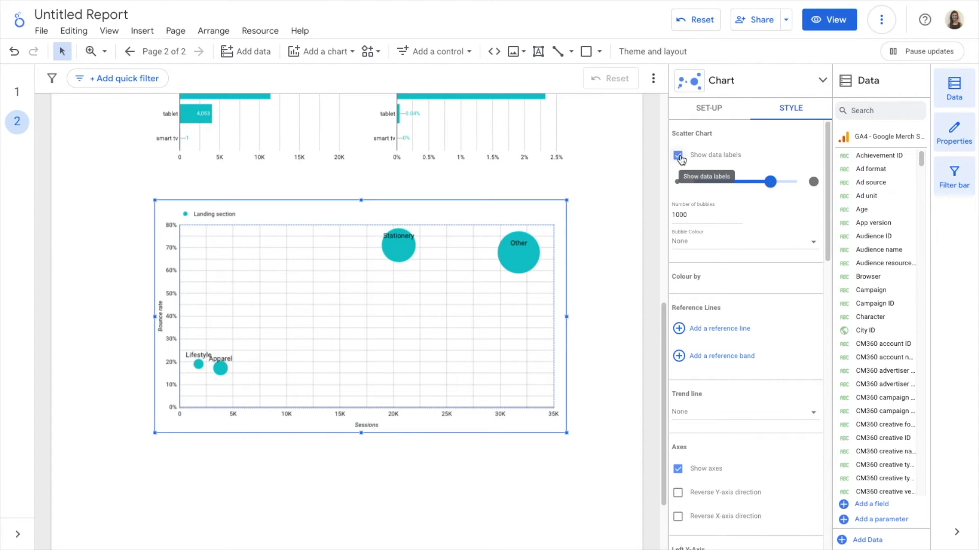
{"action": "left_click", "coordinate": [736, 241]}
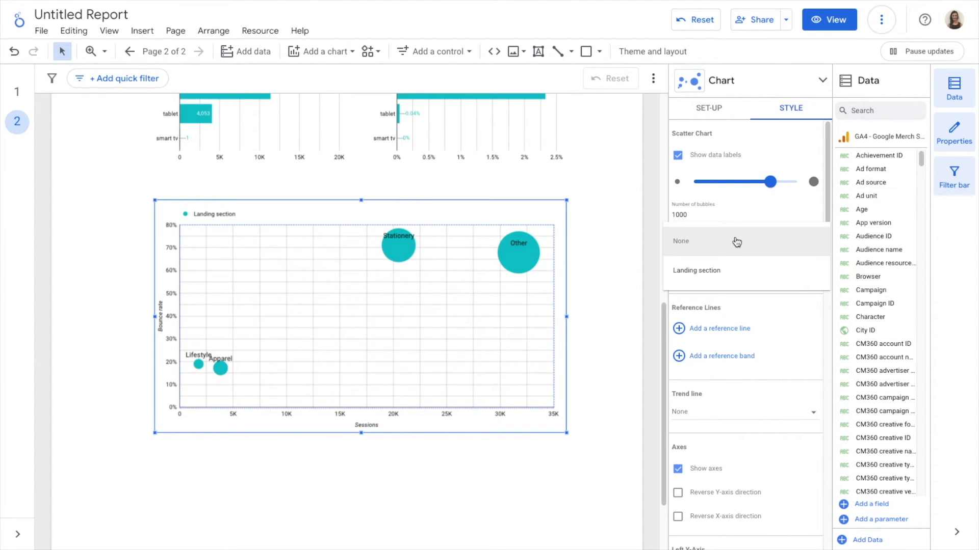
{"action": "left_click", "coordinate": [706, 274]}
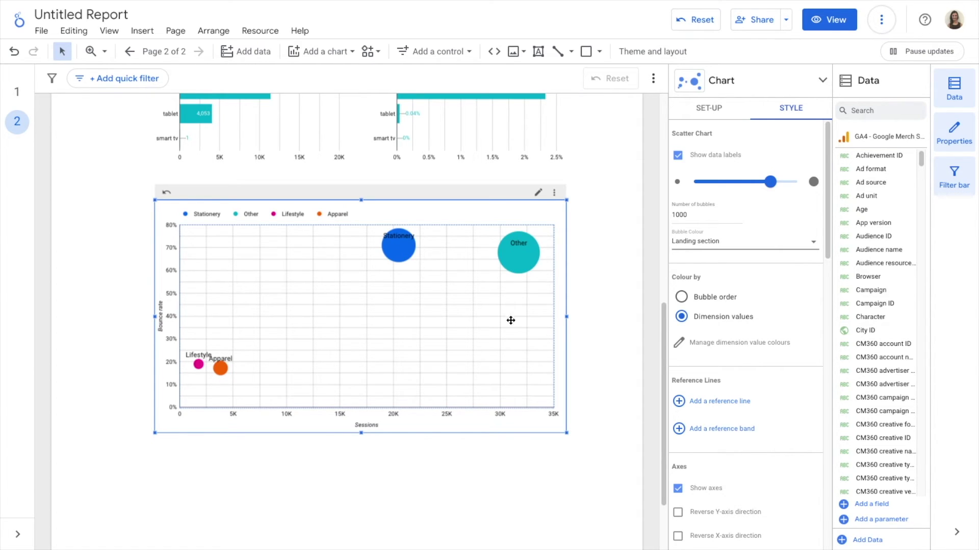
{"action": "mouse_move", "coordinate": [407, 243]}
Convert the bubble chart back into a table
{"action": "left_click", "coordinate": [705, 109]}
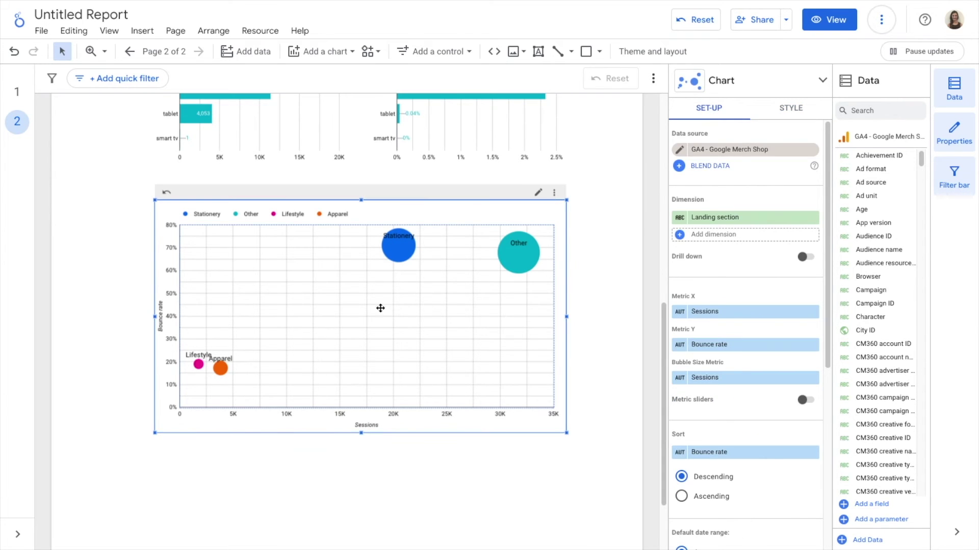
{"action": "left_click", "coordinate": [732, 84]}
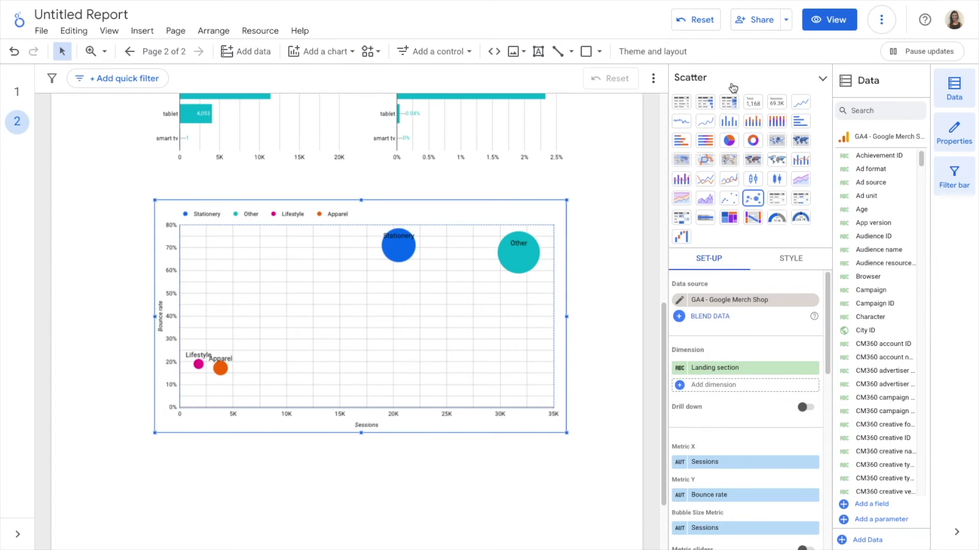
{"action": "left_click", "coordinate": [681, 104]}
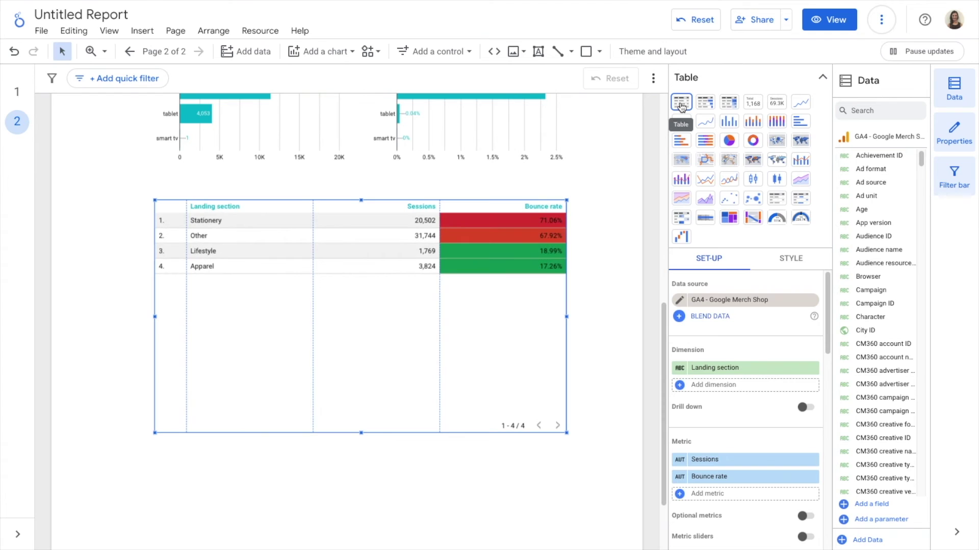
{"action": "left_click", "coordinate": [788, 76]}
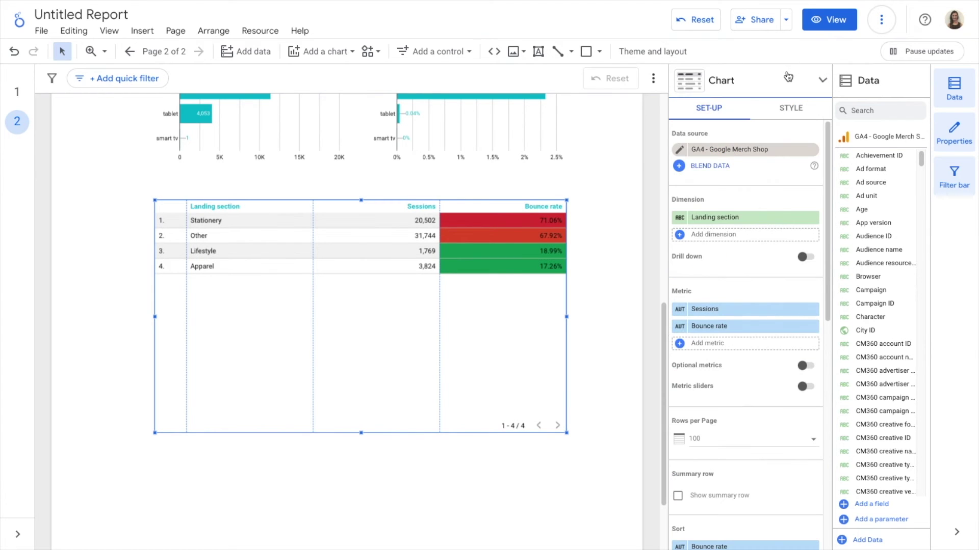
Add Landing page, widen its column, and put Landing section back as second dimension
{"action": "left_click", "coordinate": [746, 234]}
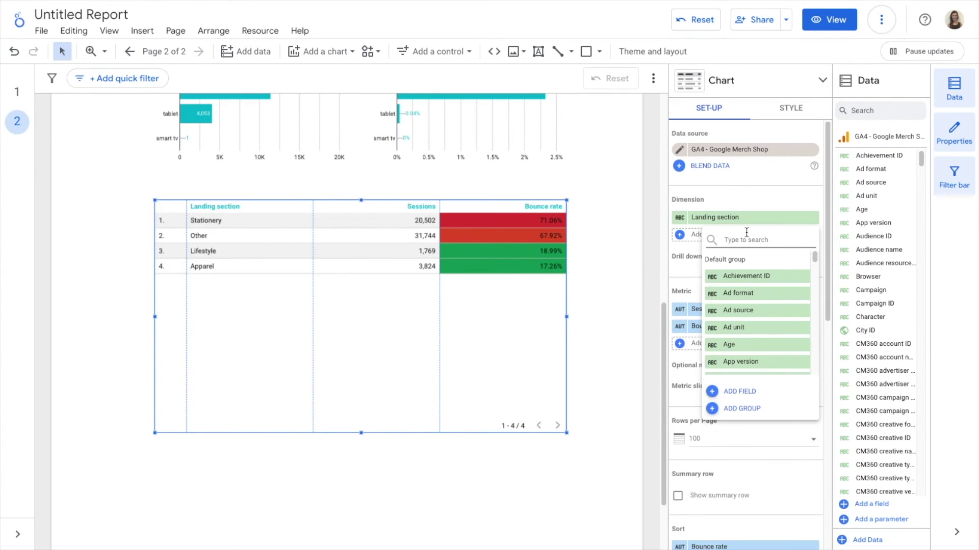
{"action": "type", "text": "landing"}
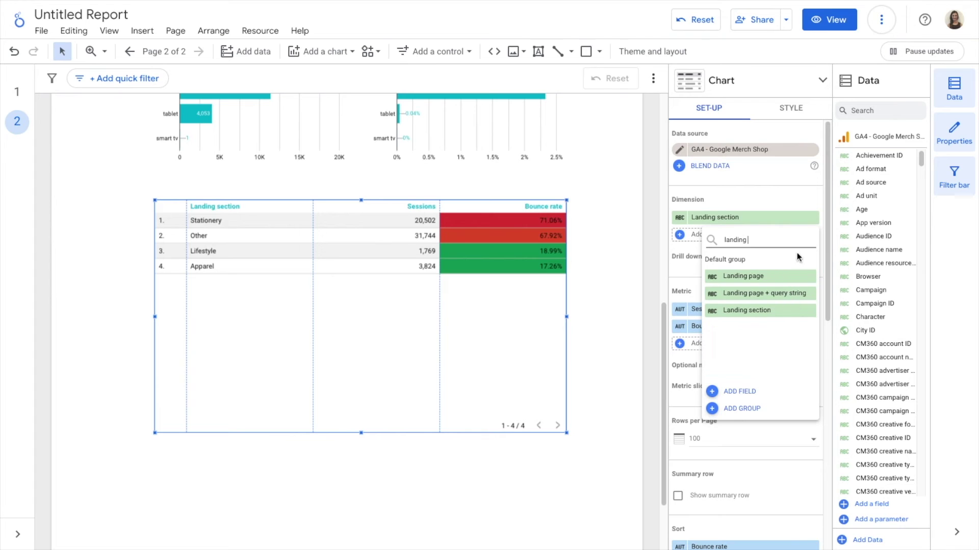
{"action": "left_click", "coordinate": [751, 278]}
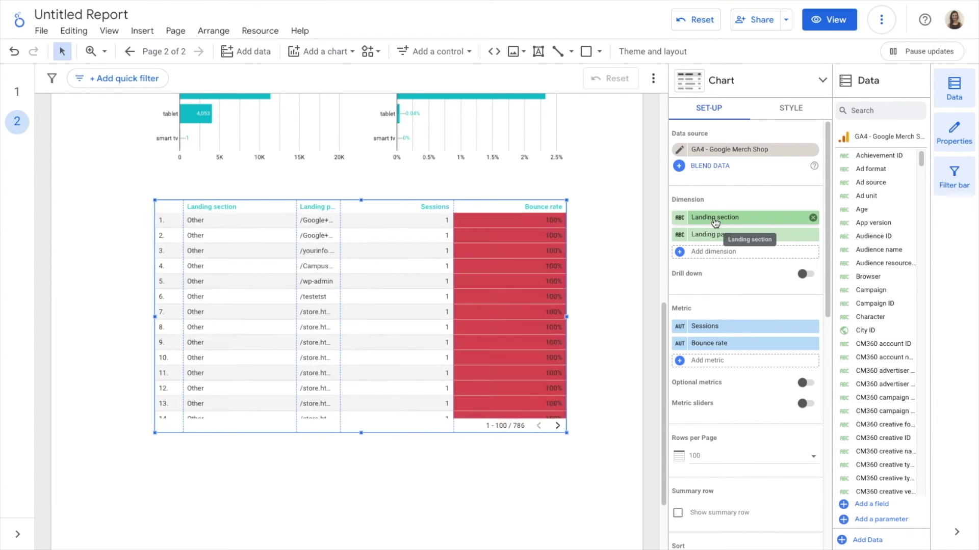
{"action": "double_click", "coordinate": [340, 252]}
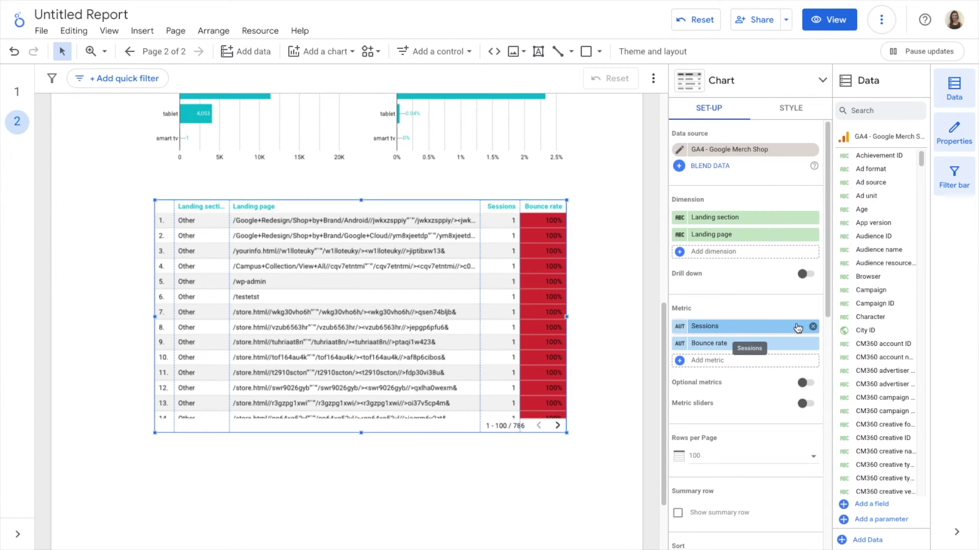
{"action": "left_click", "coordinate": [812, 217]}
{"action": "left_click", "coordinate": [748, 236]}
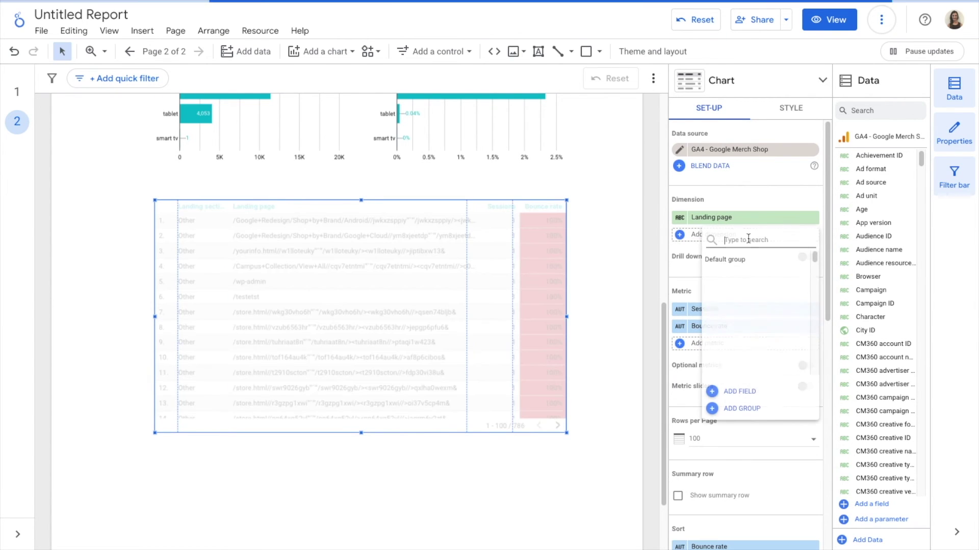
{"action": "type", "text": "landing sec"}
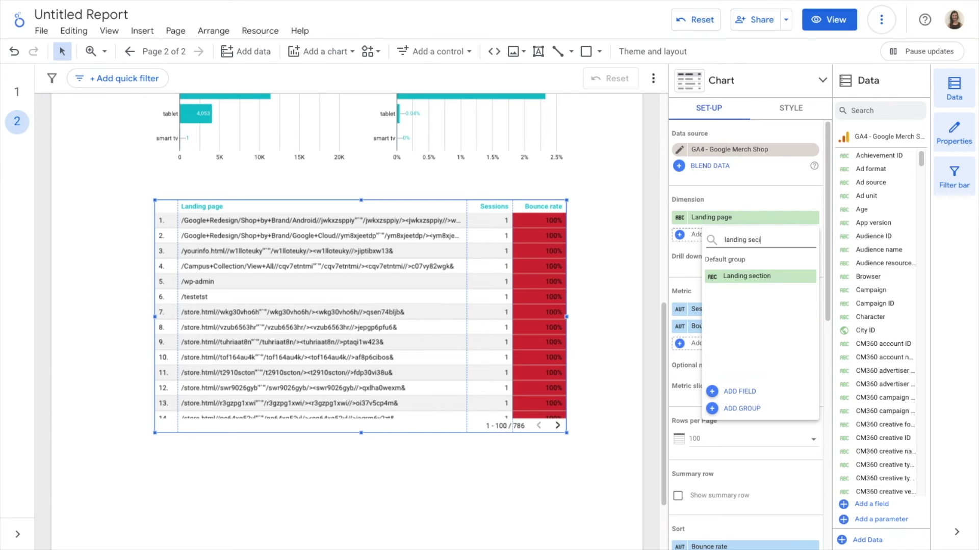
{"action": "left_click", "coordinate": [743, 275]}
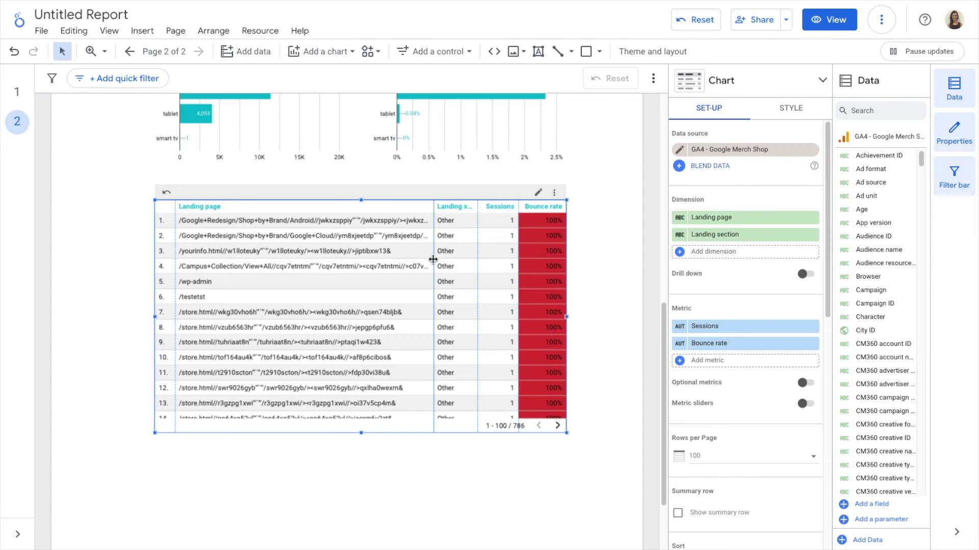
Sort the table by Sessions, descending, instead of Bounce rate
{"action": "scroll", "coordinate": [818, 328], "scroll_direction": "down", "scroll_amount": 7}
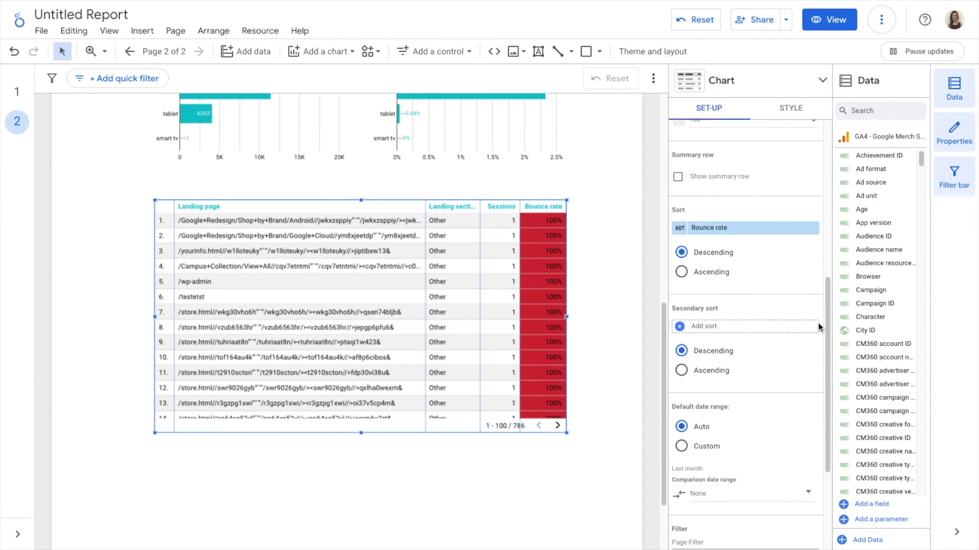
{"action": "left_click", "coordinate": [722, 219]}
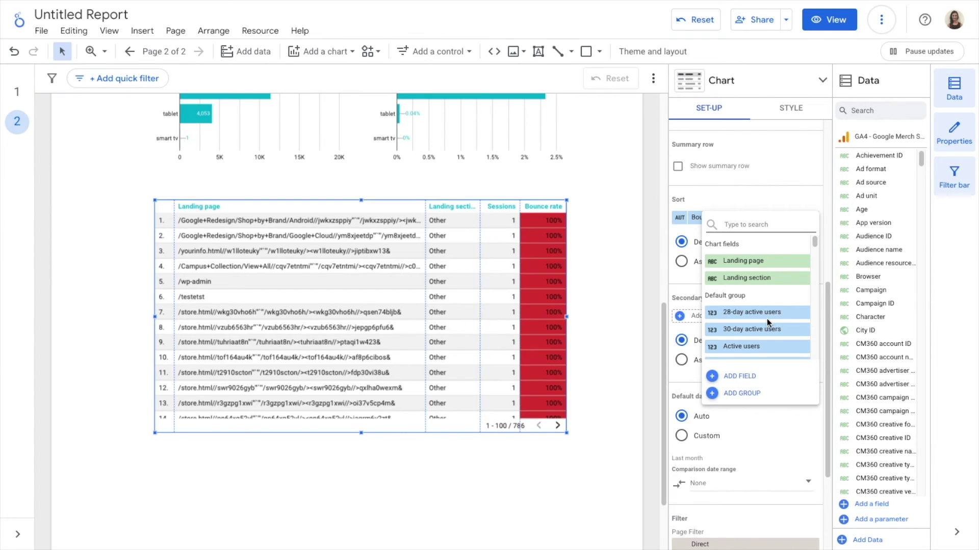
{"action": "type", "text": "sessions"}
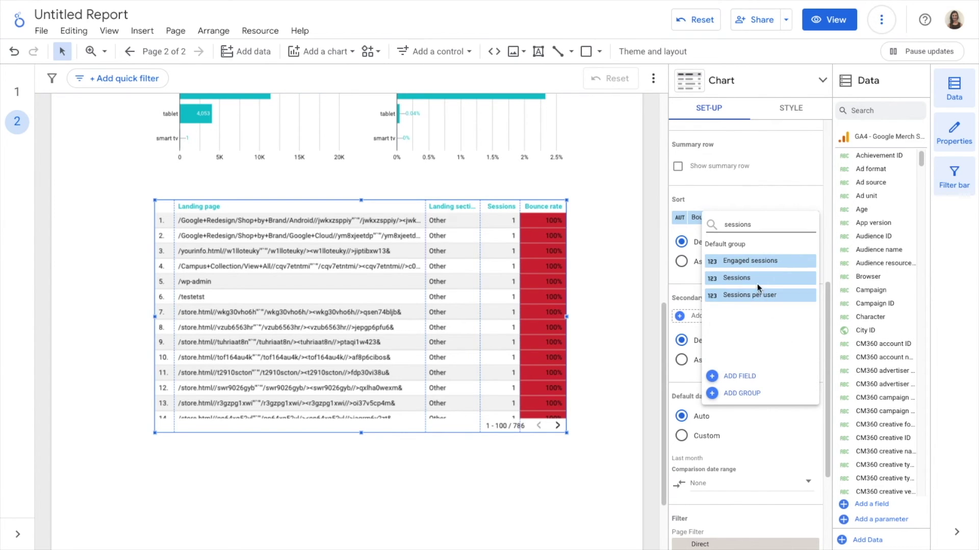
{"action": "left_click", "coordinate": [754, 280]}
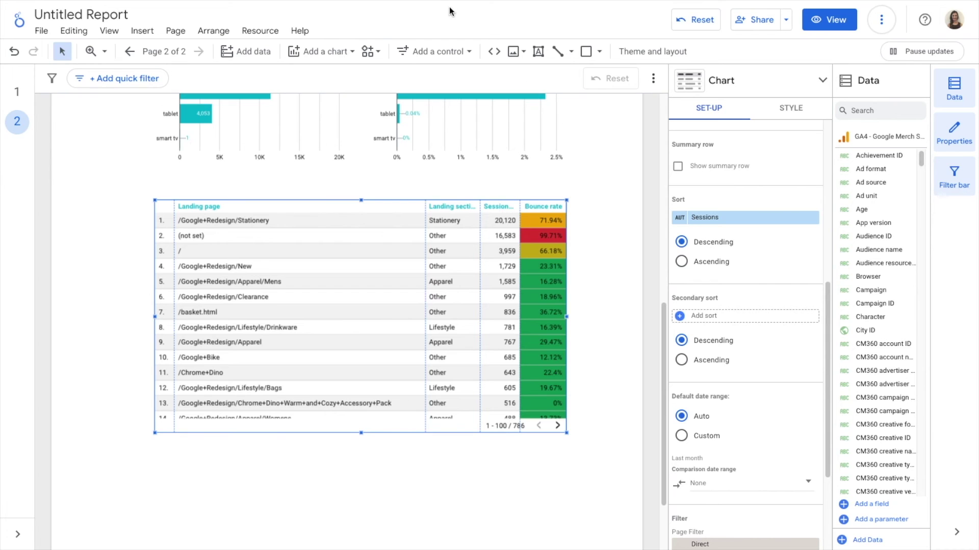
Edit the GA4 - Google Merch Shop data source from the added data sources and start a new calculated field
{"action": "left_click", "coordinate": [260, 31]}
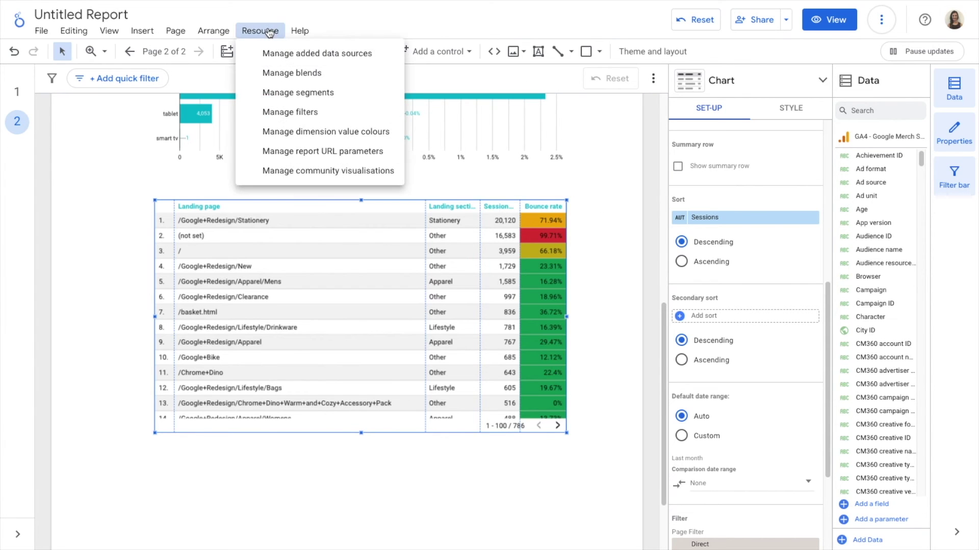
{"action": "left_click", "coordinate": [293, 50]}
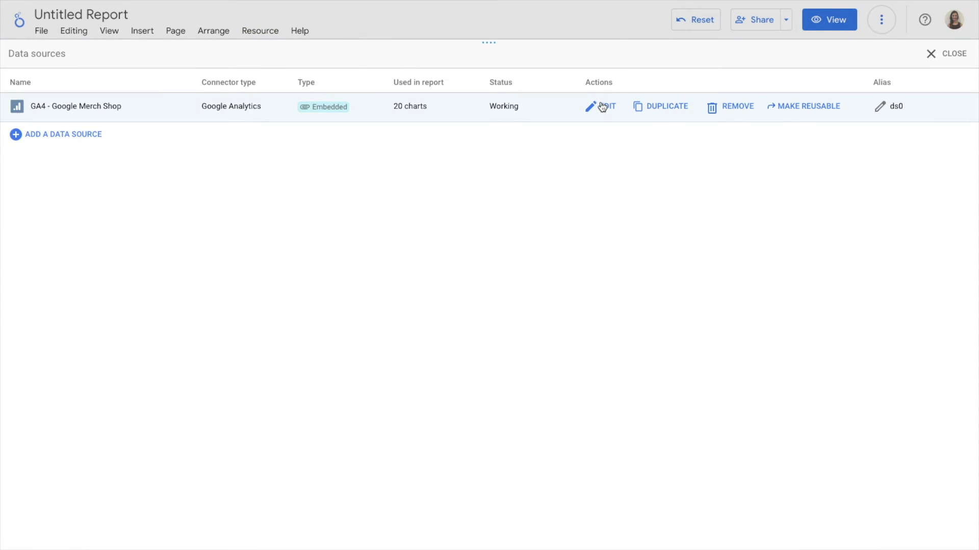
{"action": "left_click", "coordinate": [603, 106]}
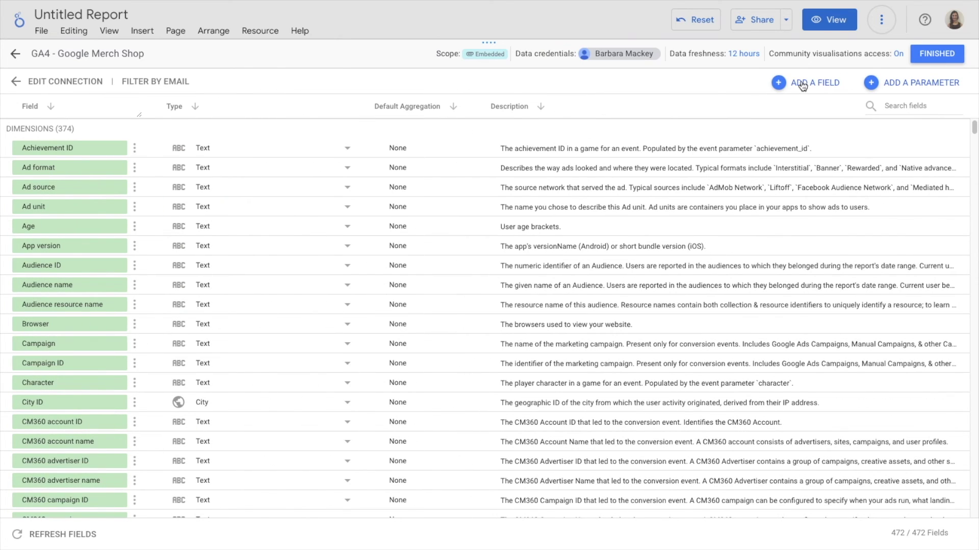
{"action": "left_click", "coordinate": [802, 84]}
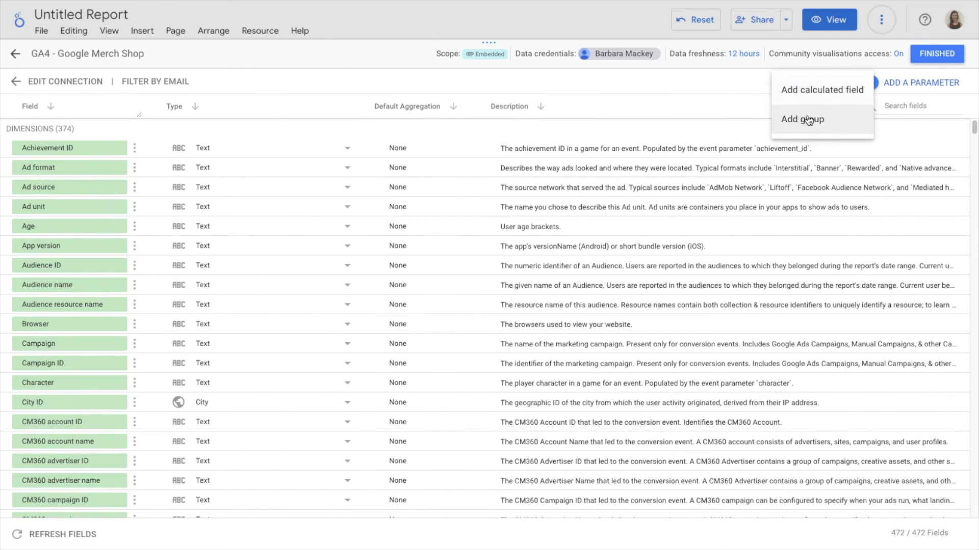
{"action": "left_click", "coordinate": [822, 90]}
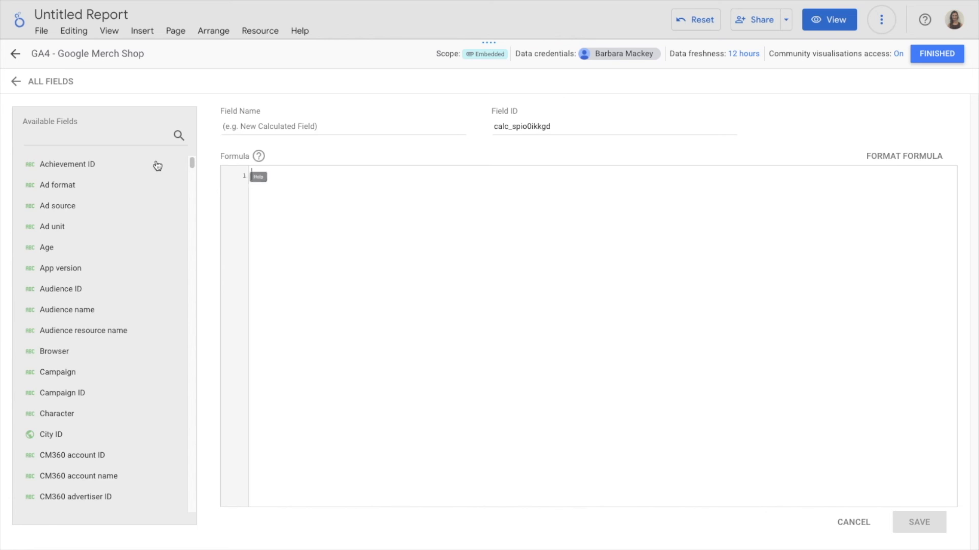
{"action": "scroll", "coordinate": [90, 213], "scroll_direction": "down", "scroll_amount": 1}
{"action": "scroll", "coordinate": [90, 213], "scroll_direction": "up", "scroll_amount": 1}
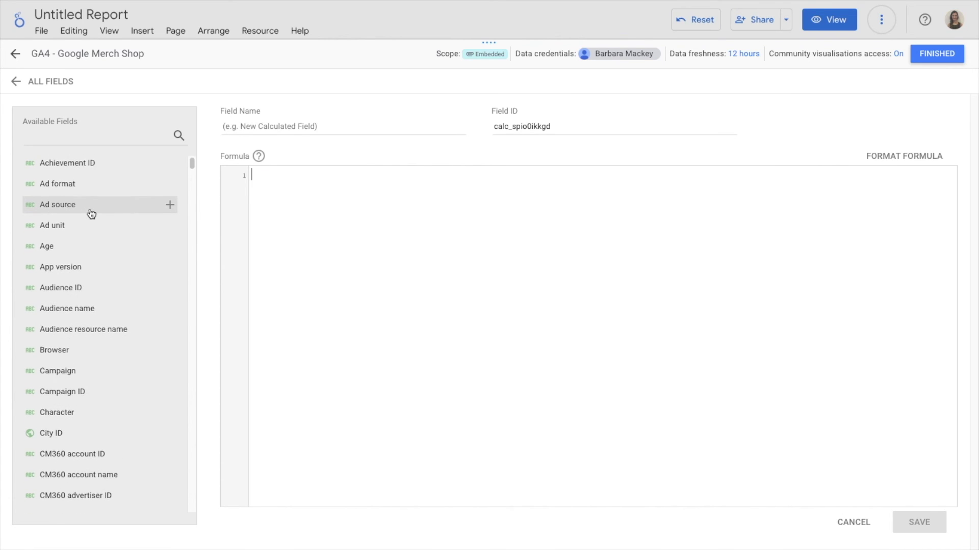
{"action": "scroll", "coordinate": [90, 213], "scroll_direction": "down", "scroll_amount": 1}
{"action": "scroll", "coordinate": [89, 213], "scroll_direction": "up", "scroll_amount": 1}
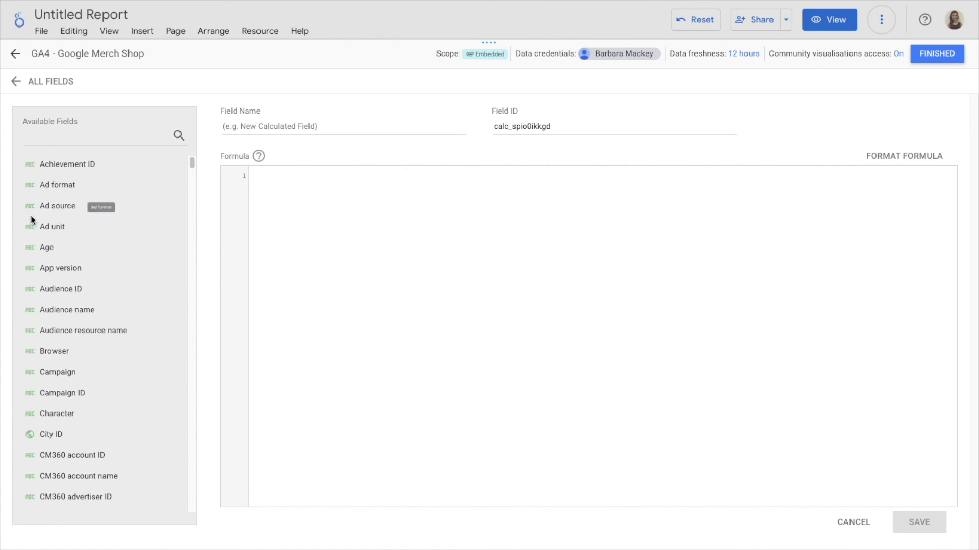
{"action": "scroll", "coordinate": [31, 215], "scroll_direction": "down", "scroll_amount": 15}
{"action": "scroll", "coordinate": [31, 221], "scroll_direction": "down", "scroll_amount": 20}
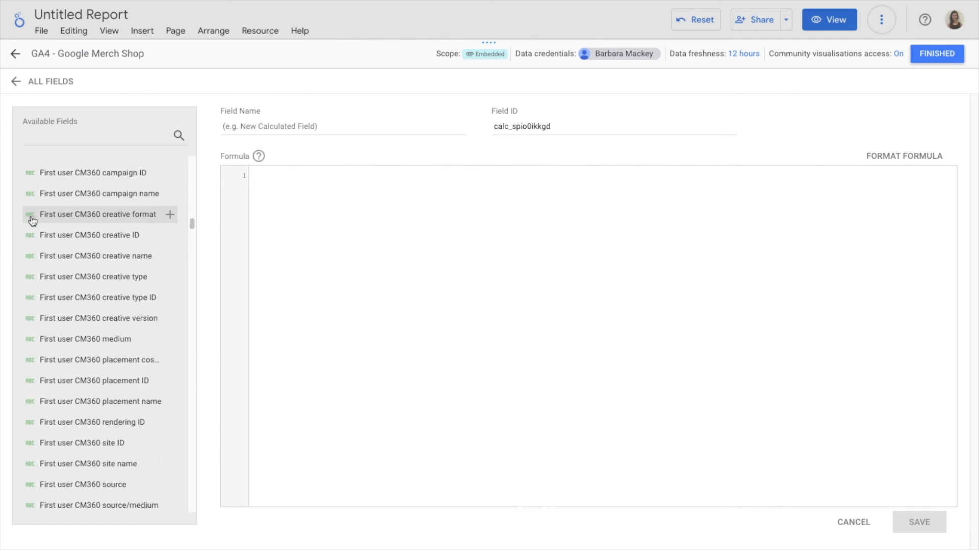
{"action": "scroll", "coordinate": [32, 220], "scroll_direction": "down", "scroll_amount": 20}
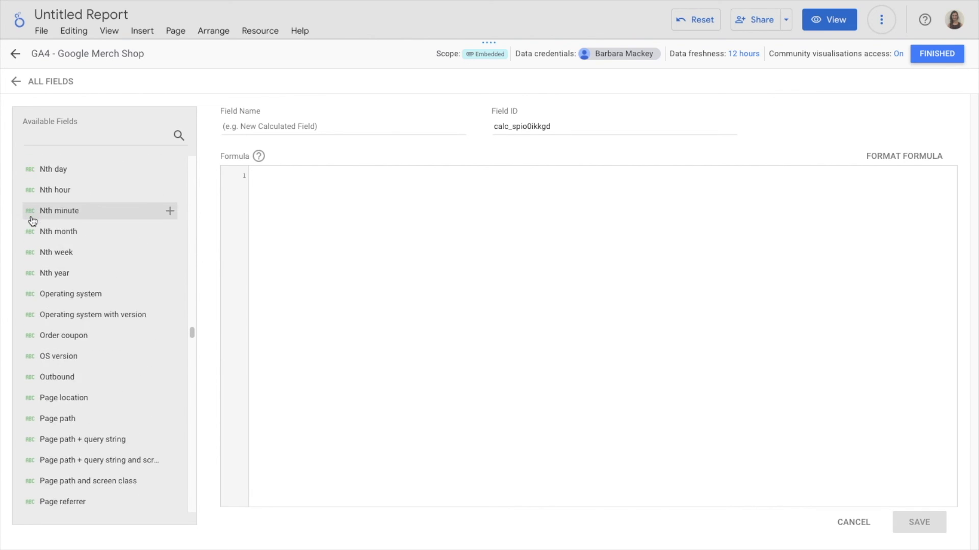
{"action": "scroll", "coordinate": [31, 220], "scroll_direction": "down", "scroll_amount": 20}
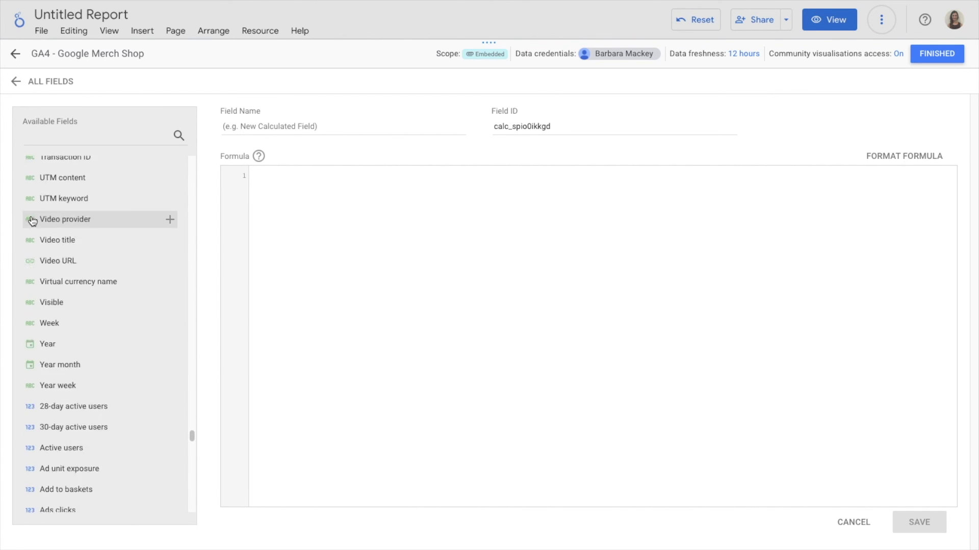
{"action": "scroll", "coordinate": [66, 225], "scroll_direction": "up", "scroll_amount": 20}
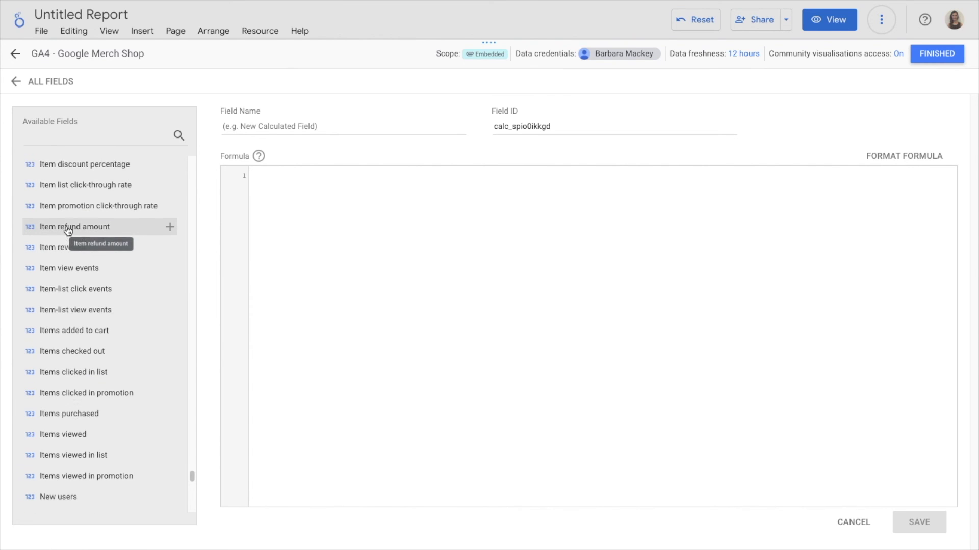
{"action": "scroll", "coordinate": [67, 225], "scroll_direction": "up", "scroll_amount": 20}
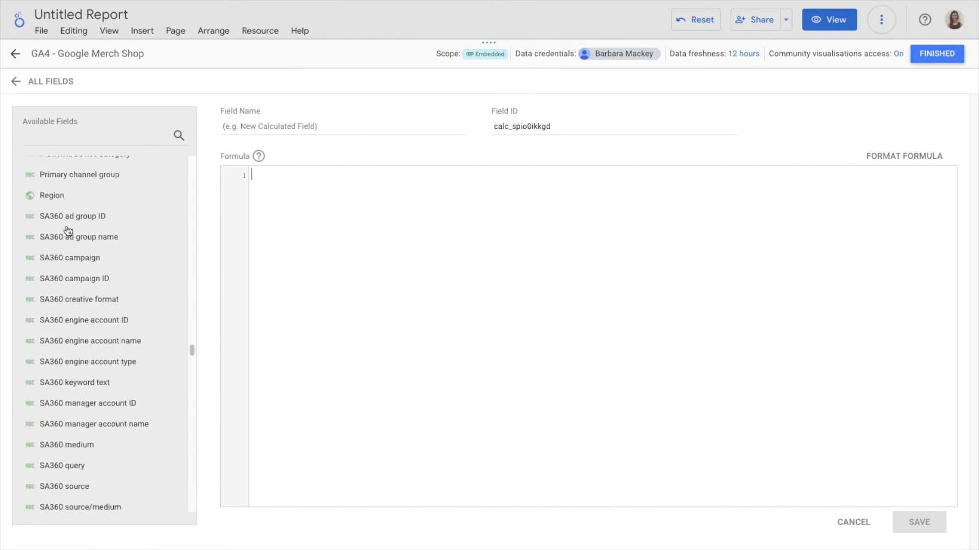
{"action": "scroll", "coordinate": [149, 227], "scroll_direction": "up", "scroll_amount": 20}
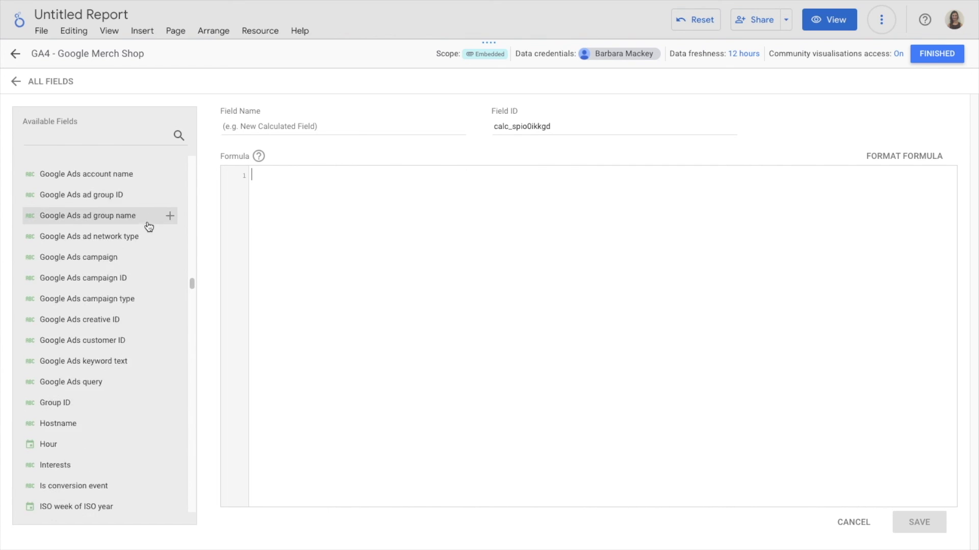
{"action": "scroll", "coordinate": [127, 167], "scroll_direction": "up", "scroll_amount": 10}
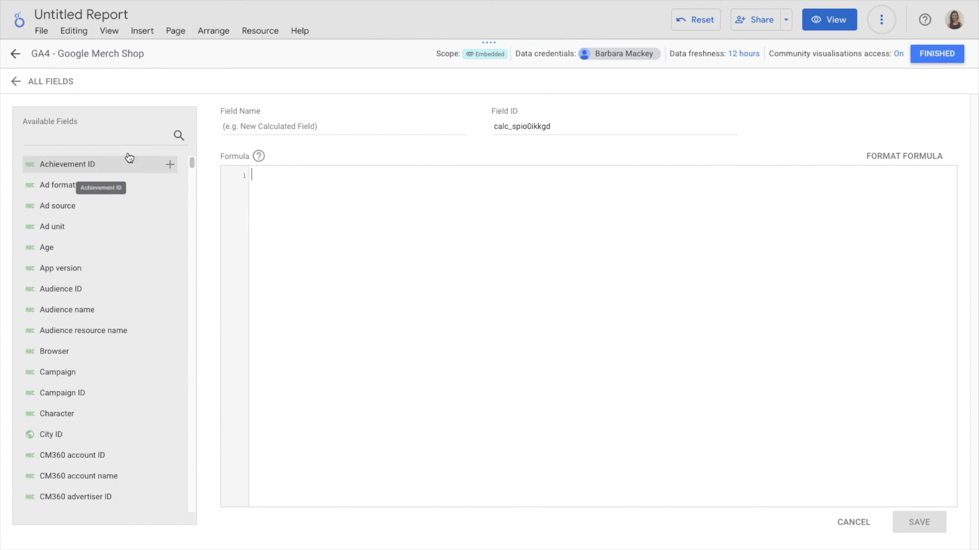
{"action": "left_click", "coordinate": [121, 135]}
Insert and then remove Session default channel group, and set the formula to Session manual source
{"action": "type", "text": "channel"}
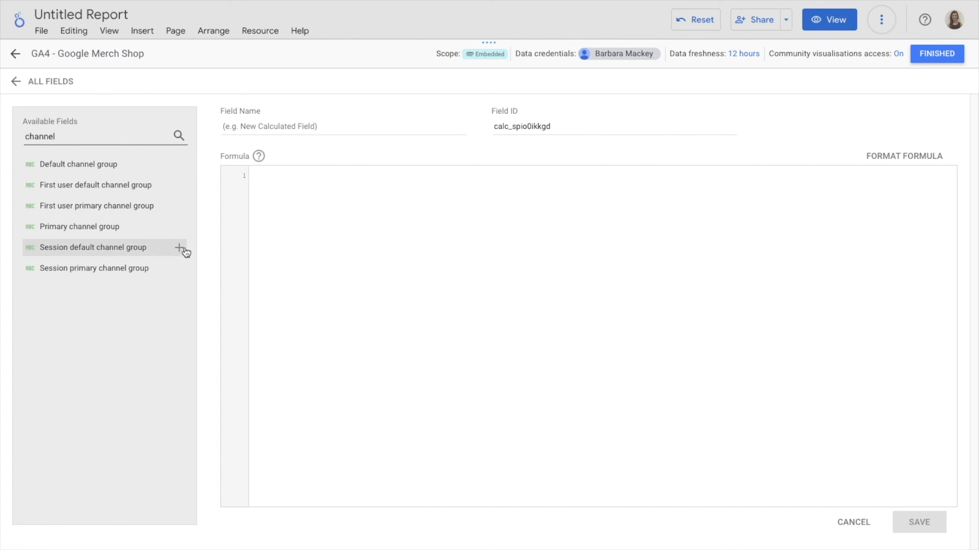
{"action": "left_click", "coordinate": [179, 247]}
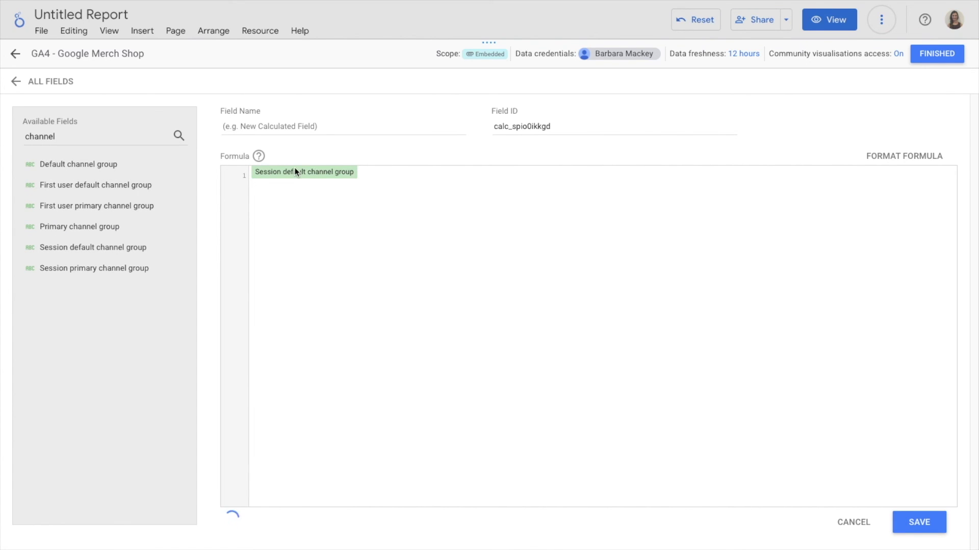
{"action": "key", "text": "BackSpace"}
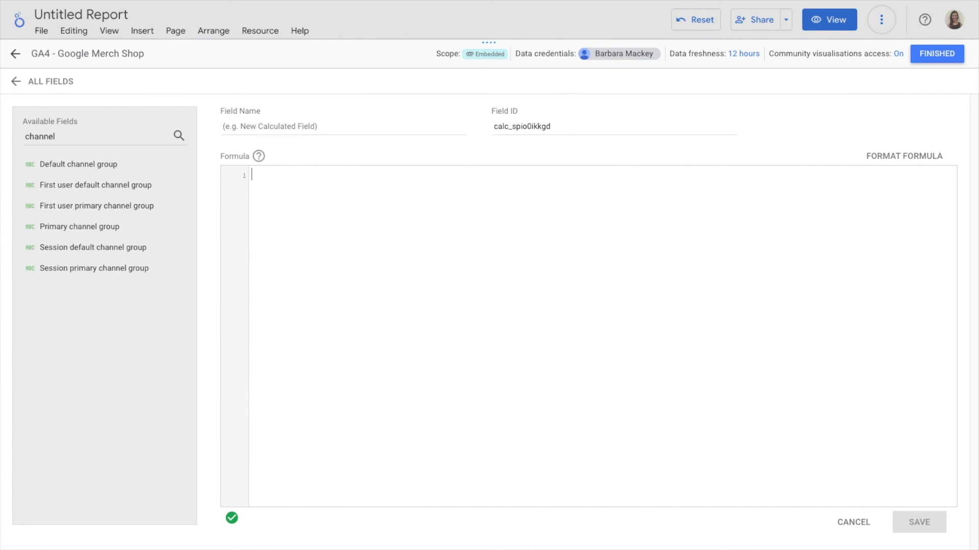
{"action": "type", "text": "sess"}
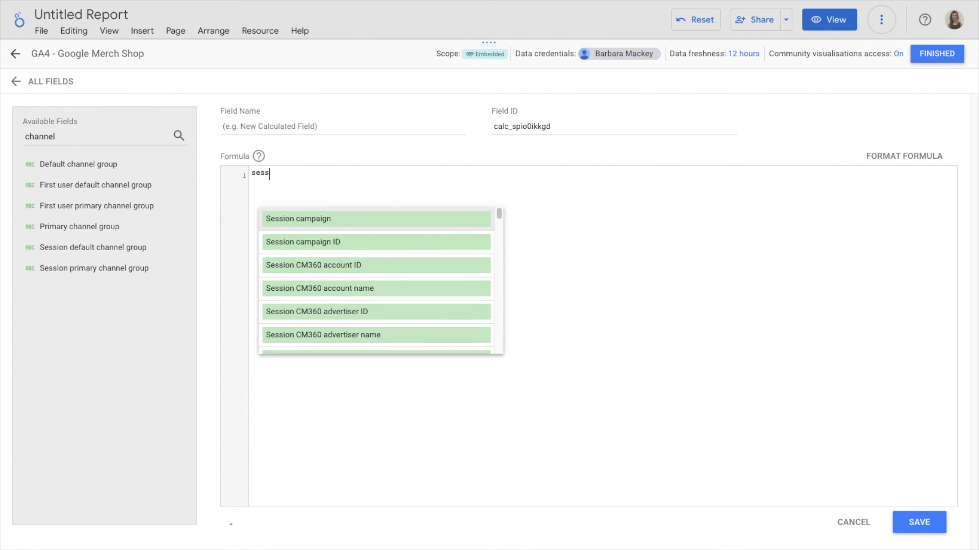
{"action": "type", "text": "ion"}
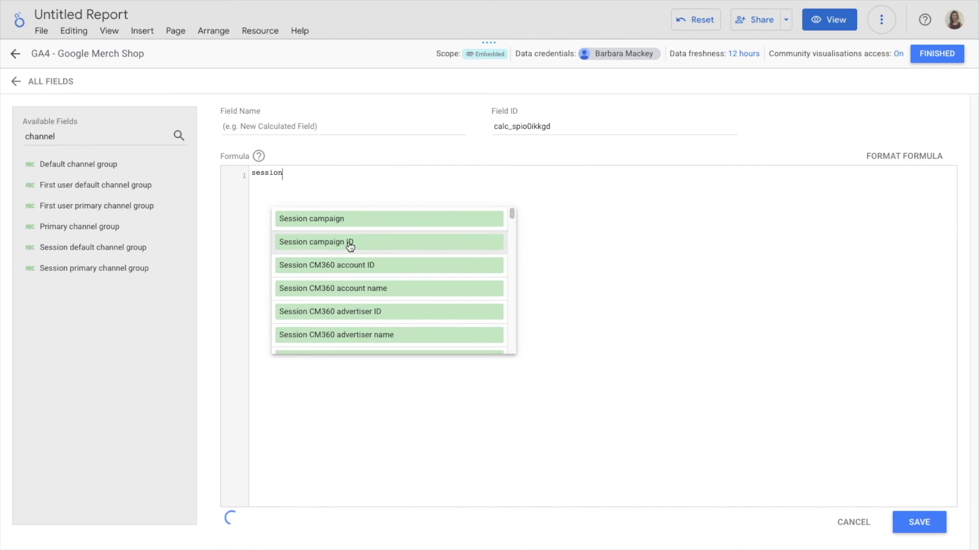
{"action": "scroll", "coordinate": [380, 296], "scroll_direction": "down", "scroll_amount": 5}
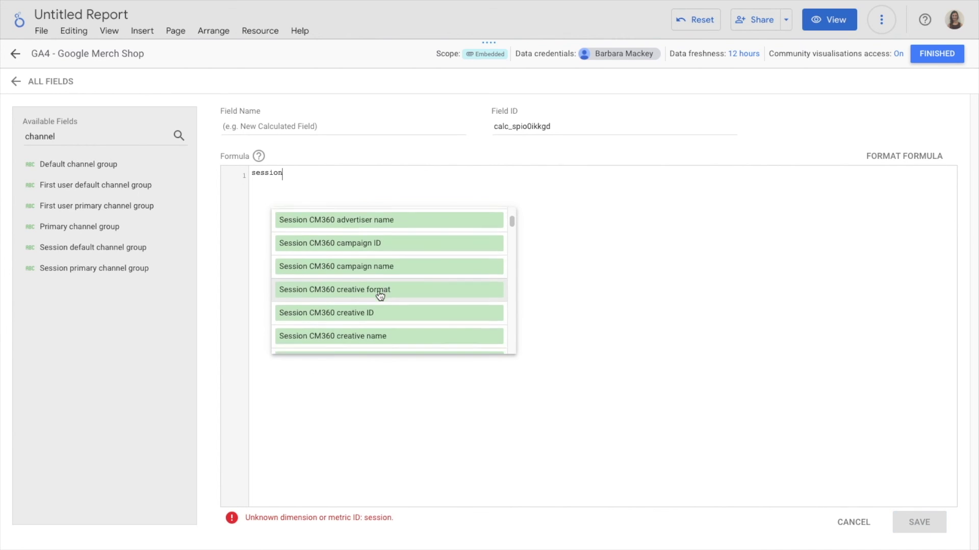
{"action": "scroll", "coordinate": [380, 295], "scroll_direction": "down", "scroll_amount": 6}
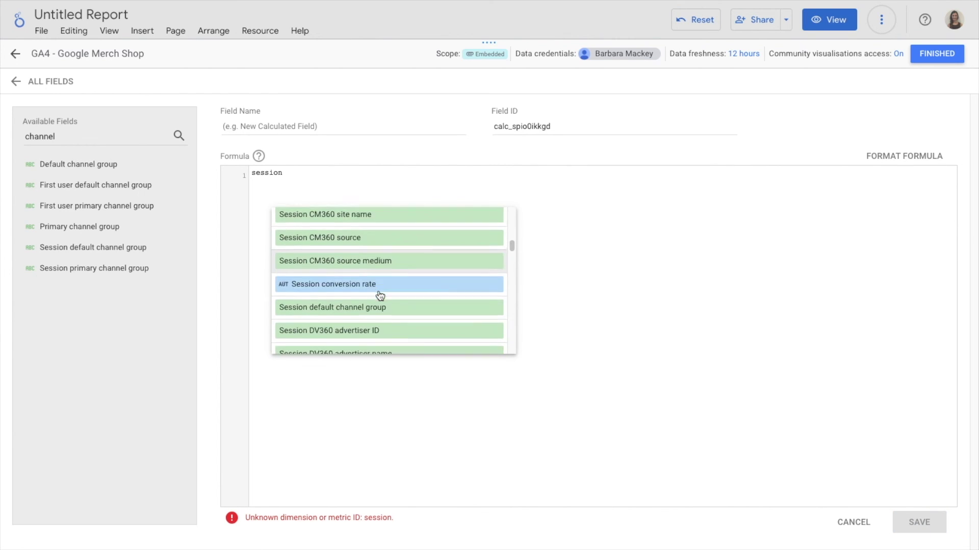
{"action": "scroll", "coordinate": [380, 295], "scroll_direction": "down", "scroll_amount": 8}
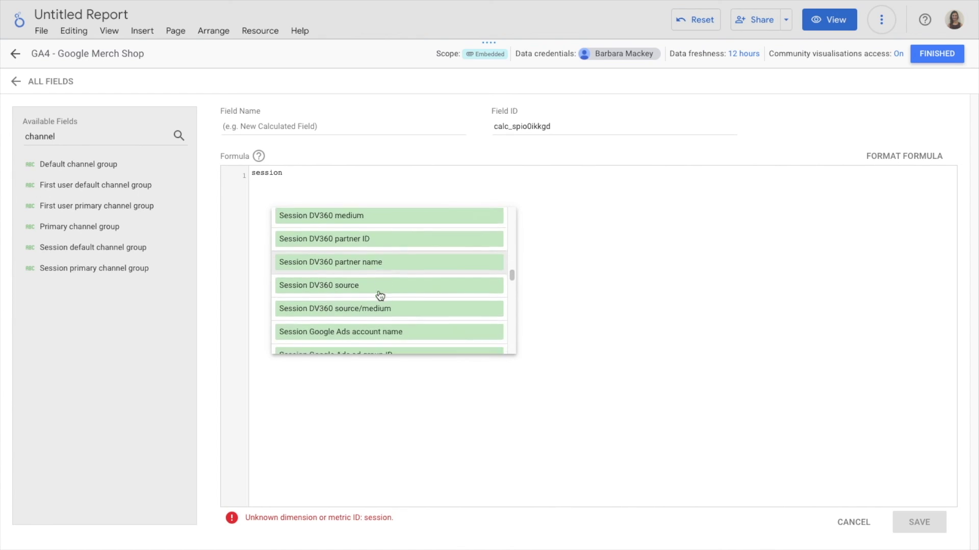
{"action": "scroll", "coordinate": [380, 296], "scroll_direction": "down", "scroll_amount": 8}
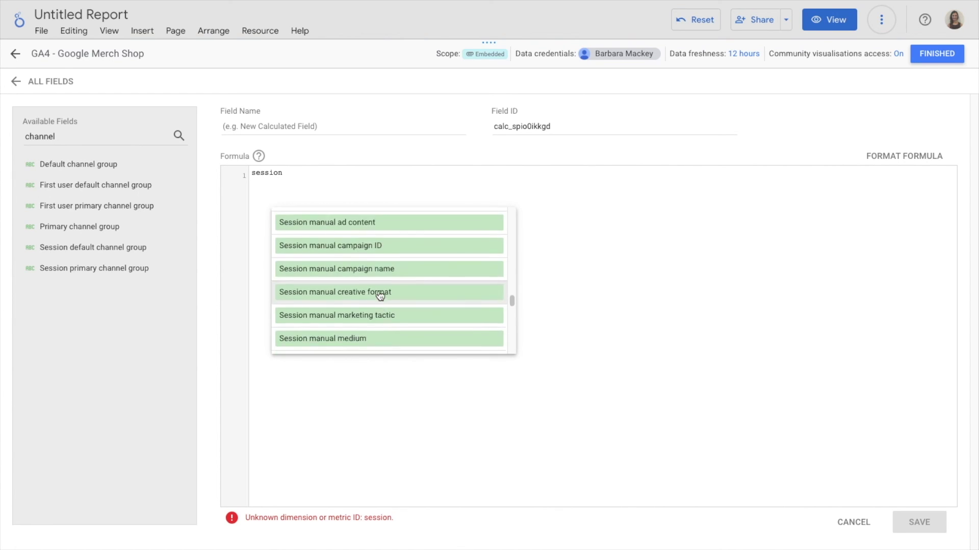
{"action": "left_click", "coordinate": [339, 296]}
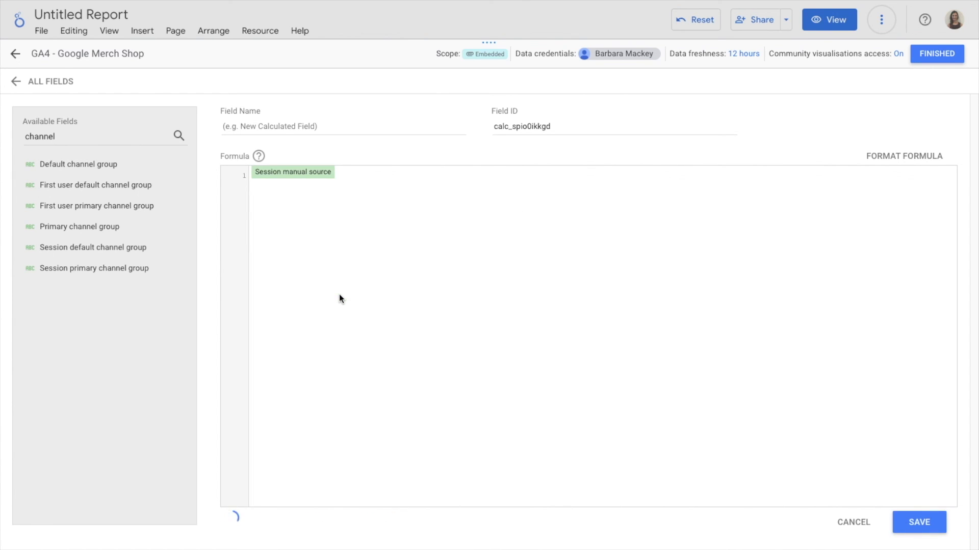